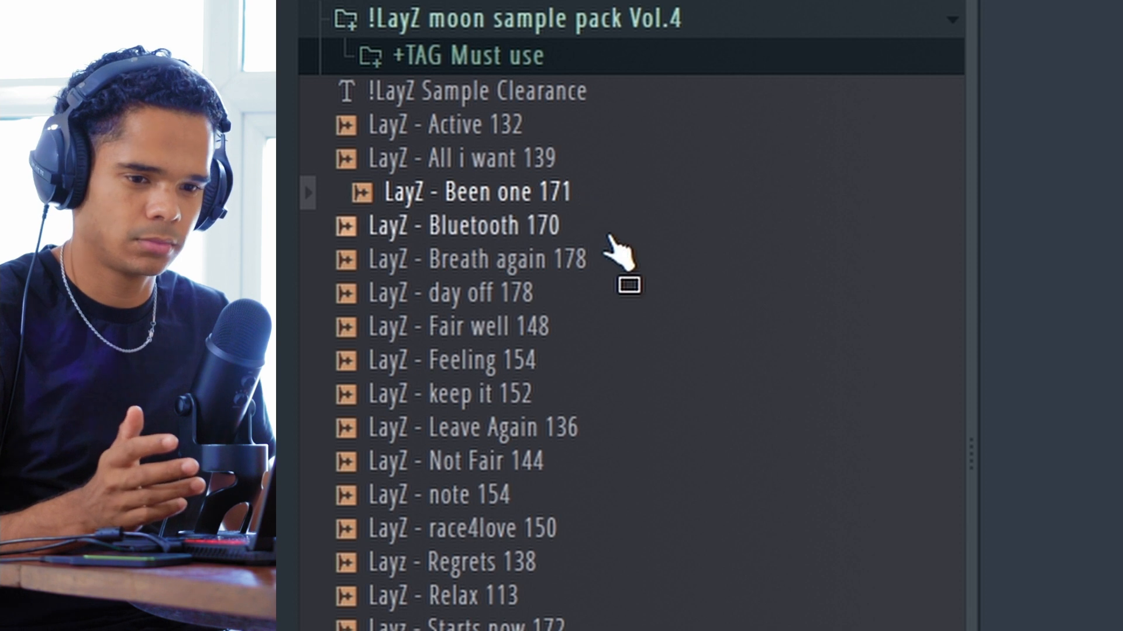
Preview melody loops from the LayZ moon sample pack Vol.4, including Fair well 148.
left_click(609, 277)
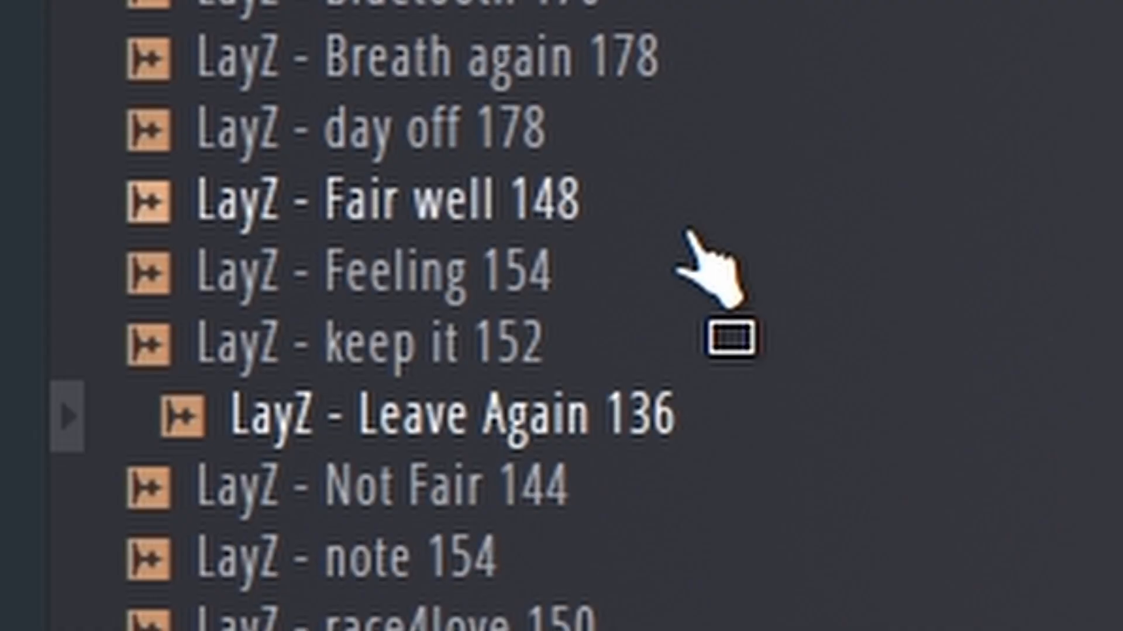
left_click(694, 234)
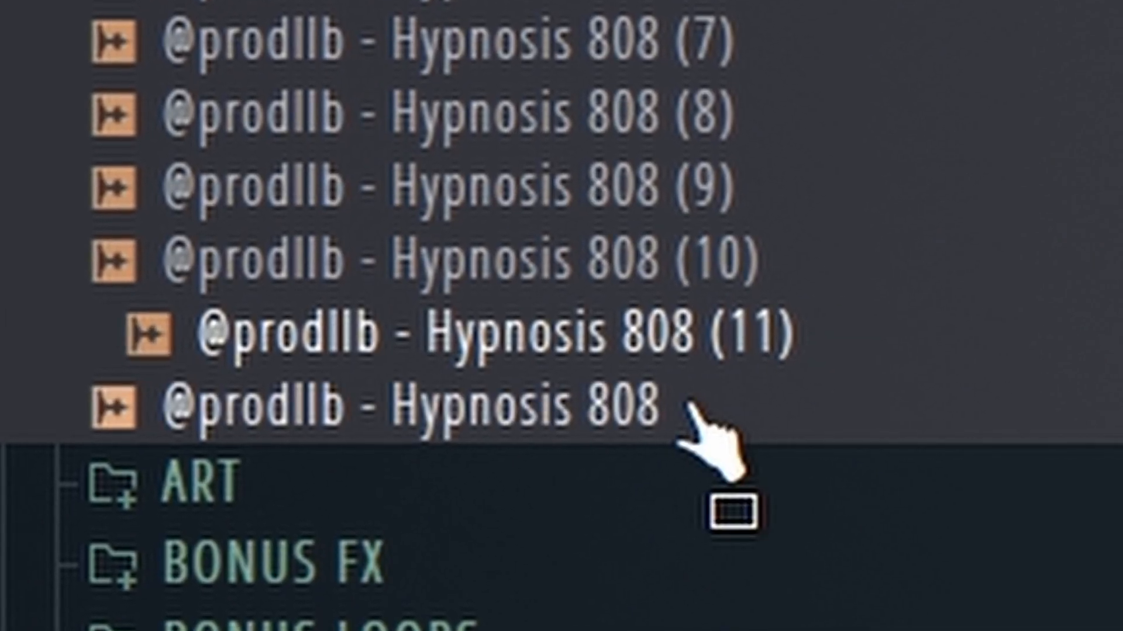
Preview the Hypnosis 808 samples and load the unnumbered Hypnosis 808 into a new channel.
left_click(696, 409)
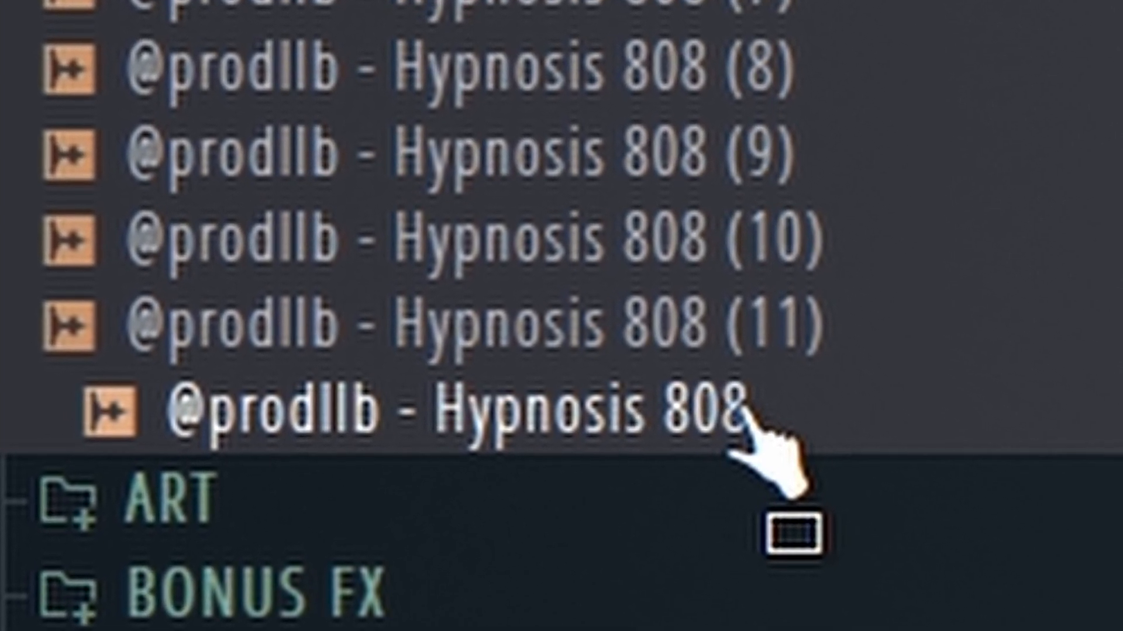
right_click(728, 409)
left_click(935, 491)
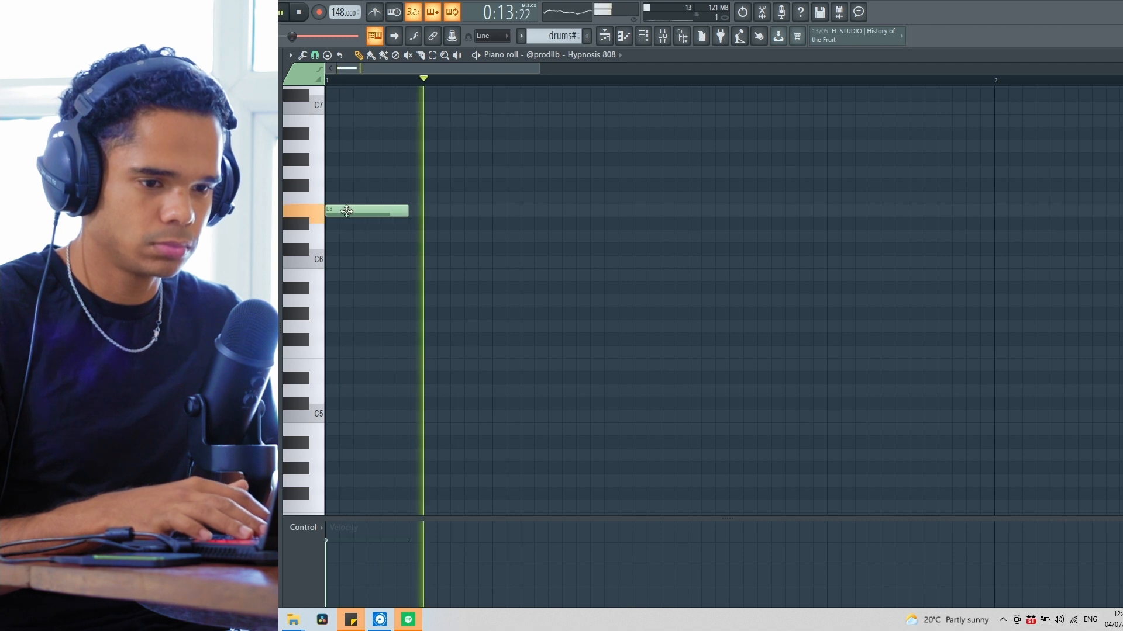
Sketch the 808 line with notes on E5, G5, D5 and C5, including a second G5 late in bar 2.
scroll(423, 225, "down", 4)
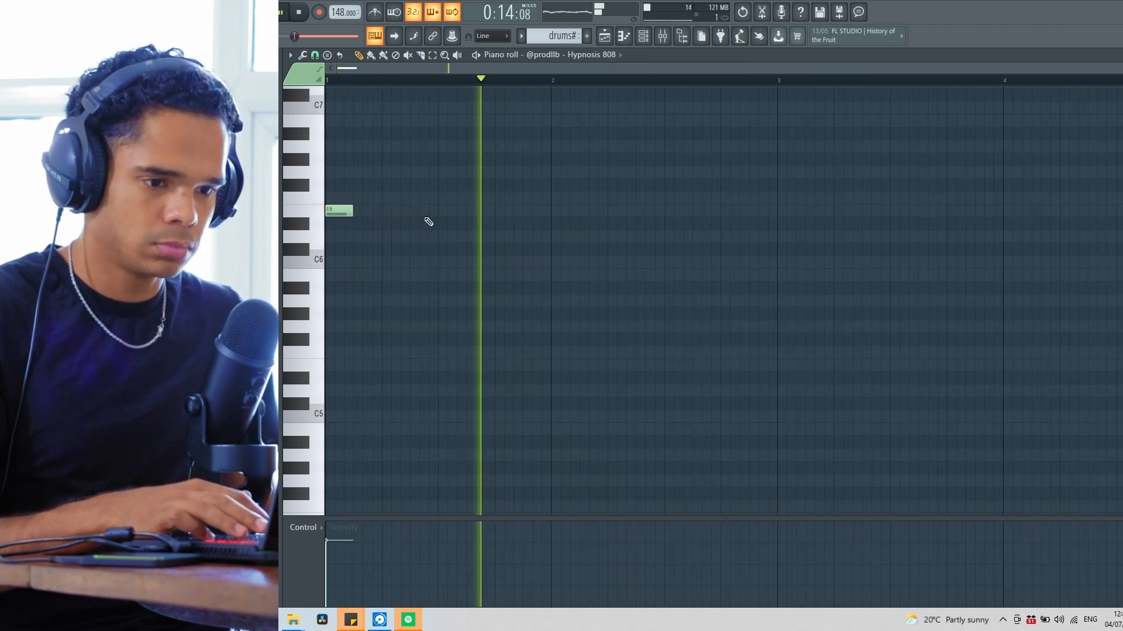
key("space")
key("space")
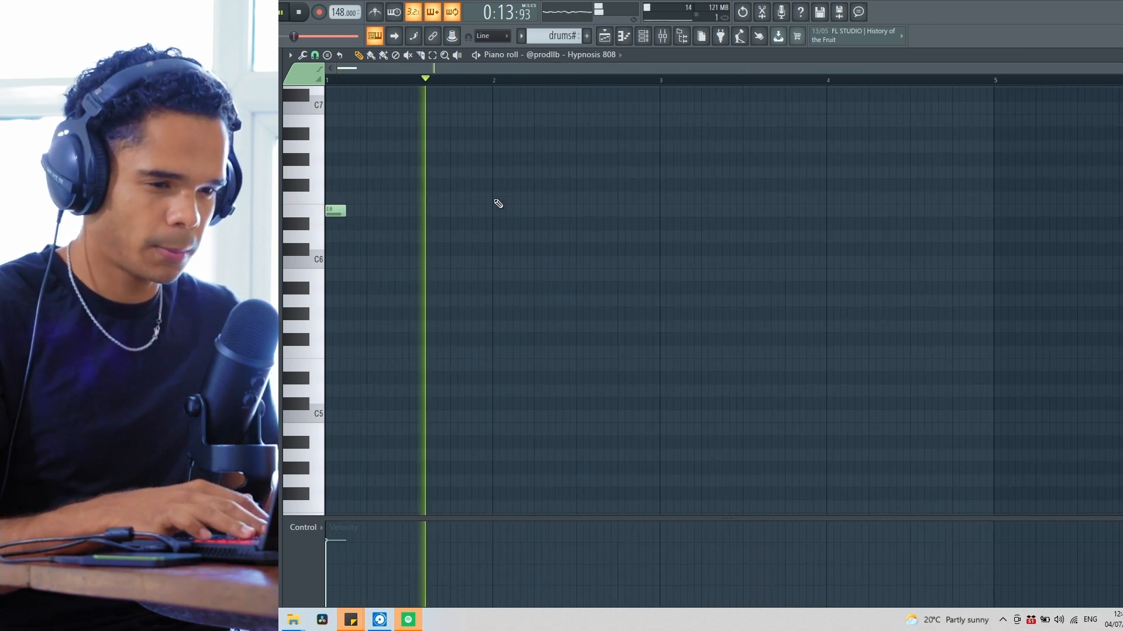
left_click(500, 172)
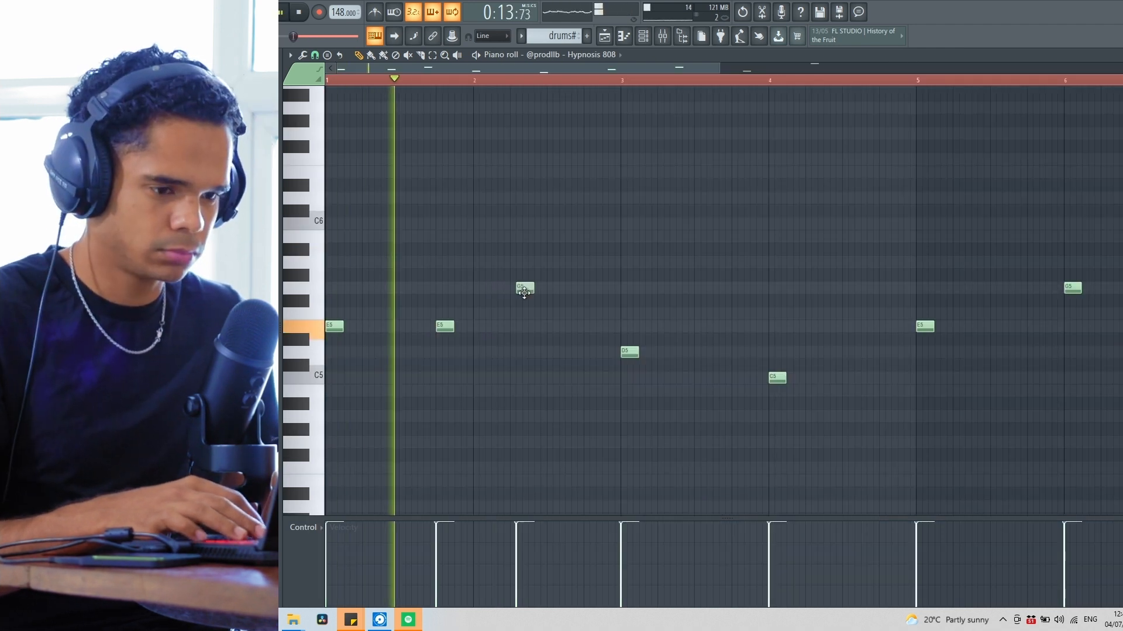
left_click(587, 289)
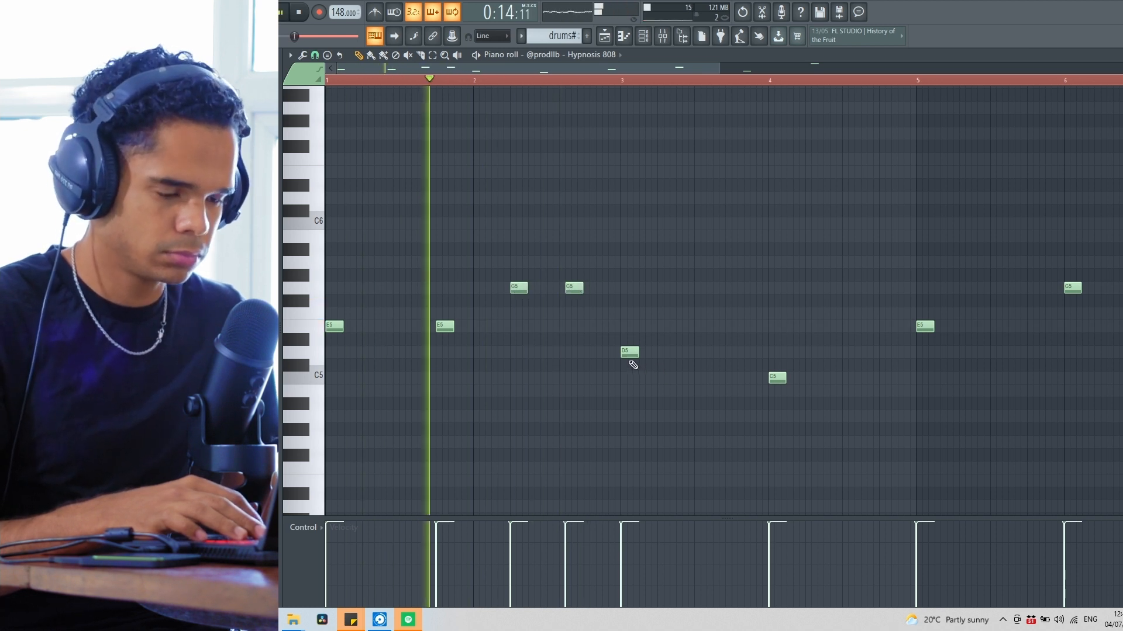
Raise the 808 note at bar 3 to D6, repeat it within the bar, and follow it with D5 and C5 notes.
left_click(623, 352, "ctrl")
key("ctrl+Up")
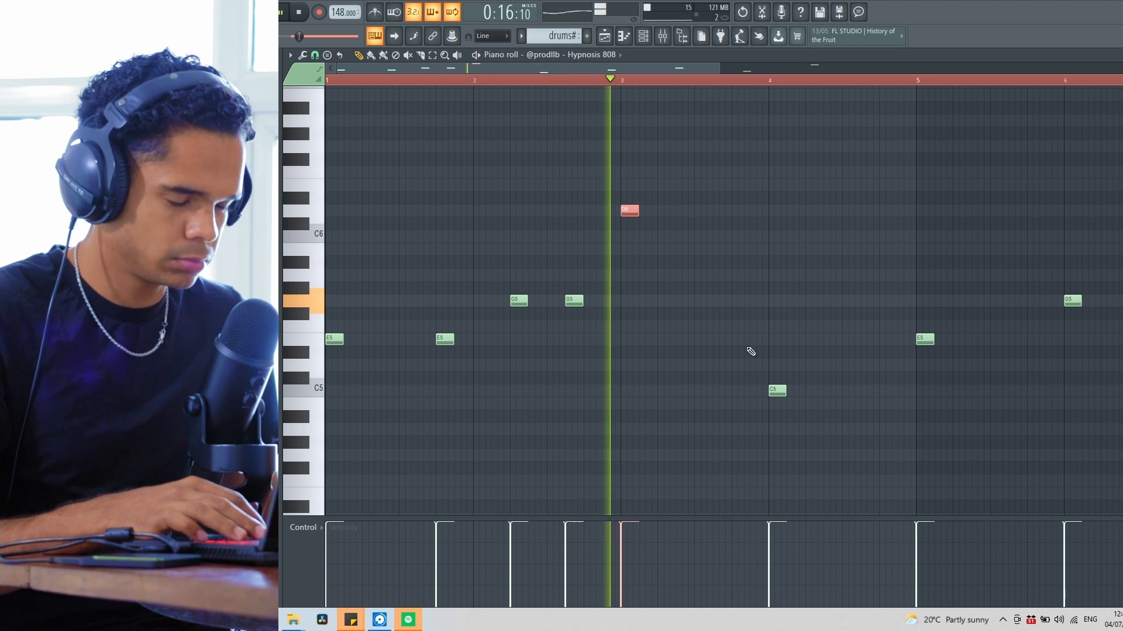
left_click_drag(628, 209, 740, 340)
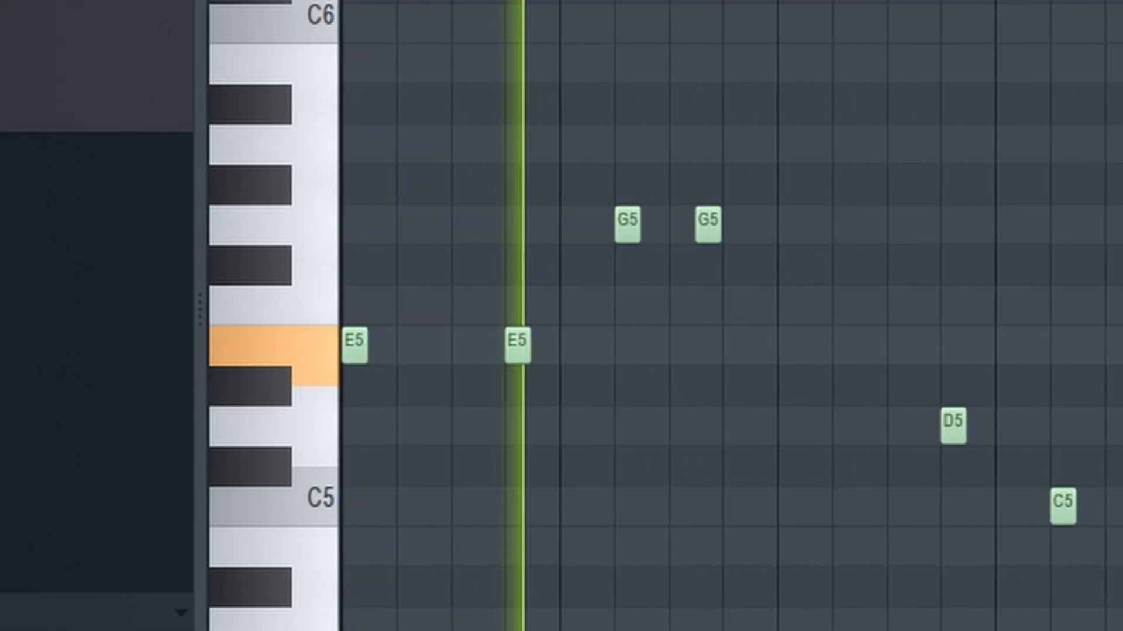
Duplicate the four-bar 808 pattern into bars 5 to 8 and raise the last C5 note by an octave.
key("Delete")
key("ctrl+a")
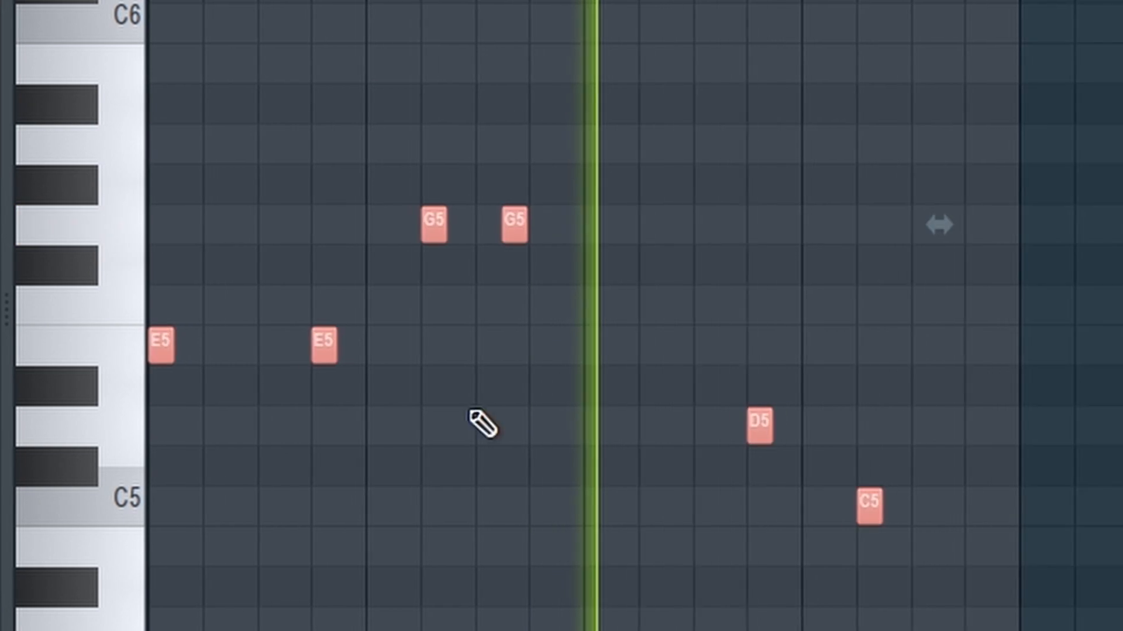
left_click_drag(159, 345, 1019, 386)
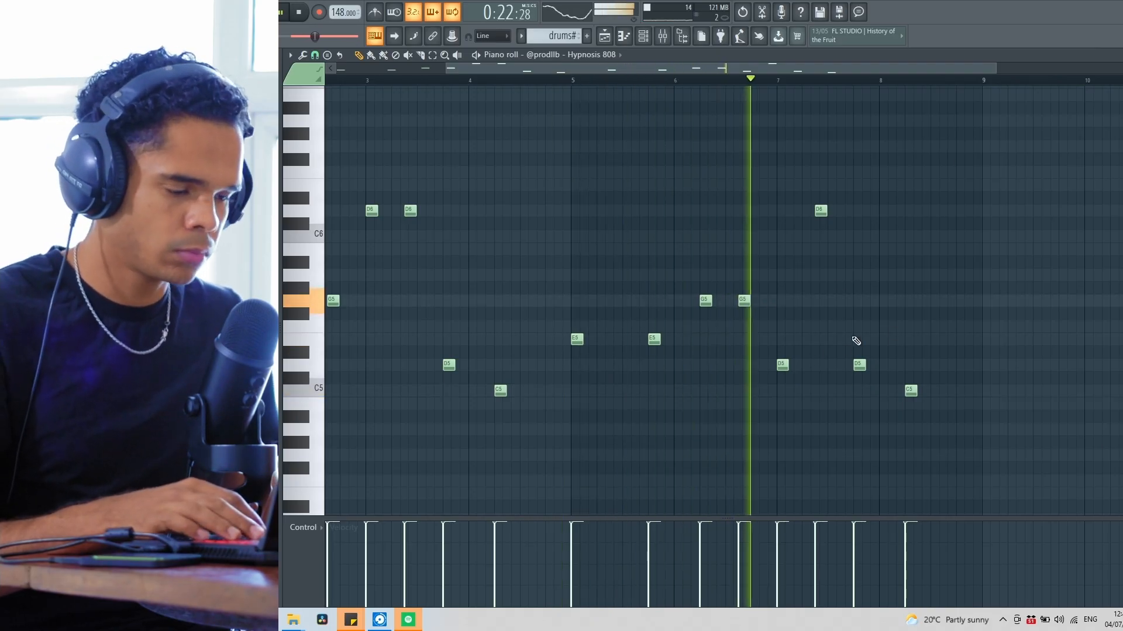
left_click(911, 390, "ctrl")
key("ctrl+Up")
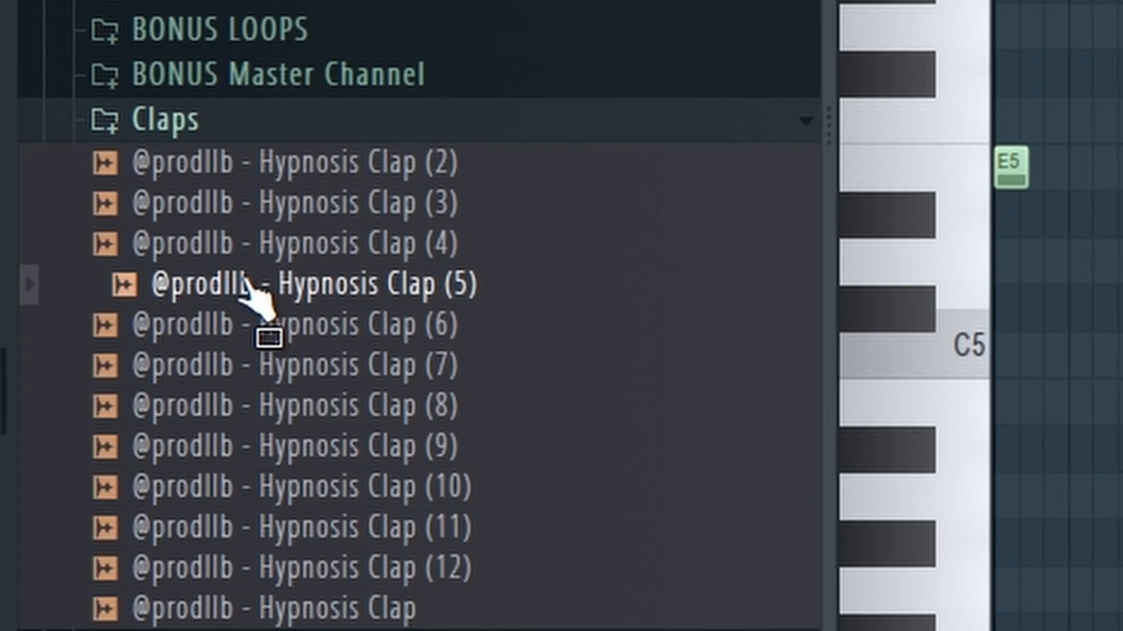
Load the Hypnosis Clap (4) sample into a channel and place C5 claps on the third beat of bars 1 and 2.
mouse_move(125, 375)
left_mouse_down()
mouse_move(186, 370)
mouse_move(129, 371)
left_mouse_up()
left_click_drag(280, 281, 547, 207)
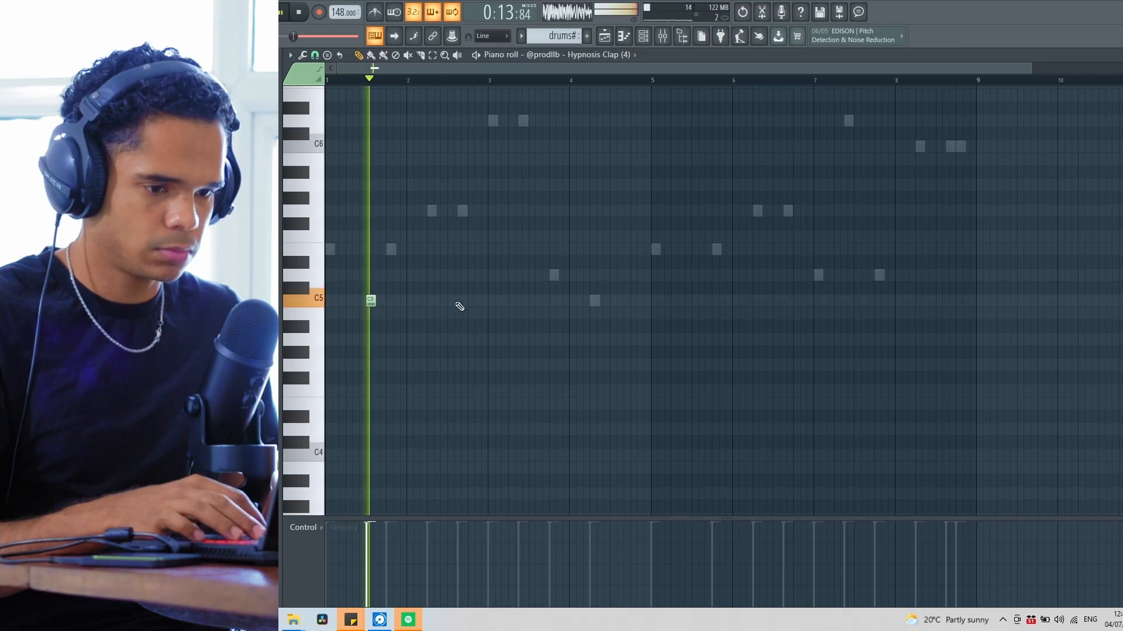
left_click(449, 301)
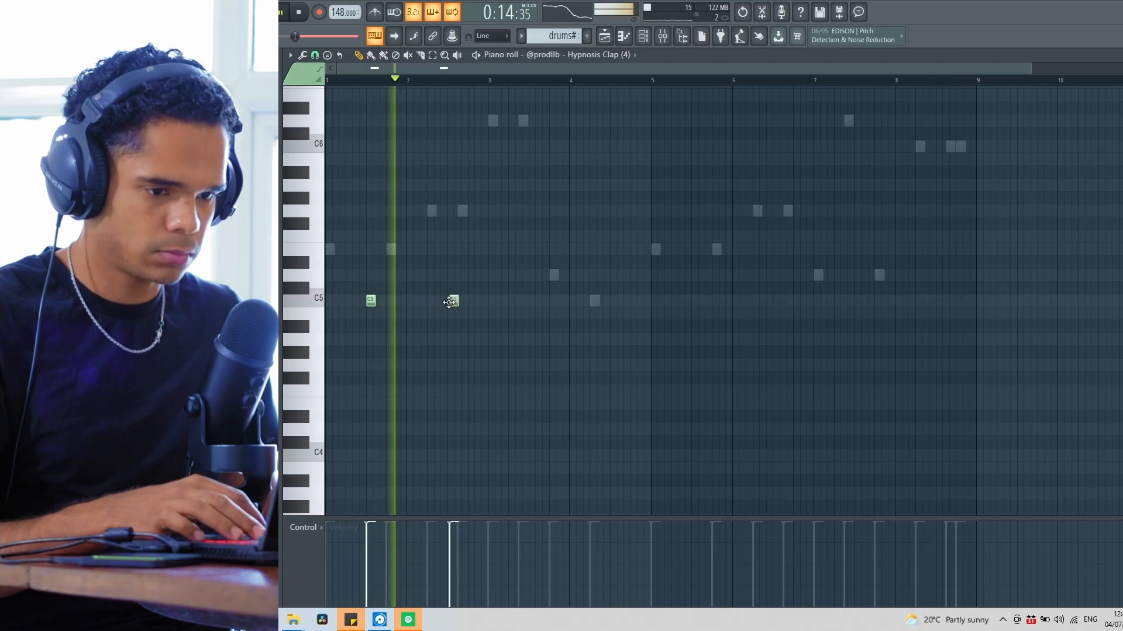
scroll(465, 307, "up", 3)
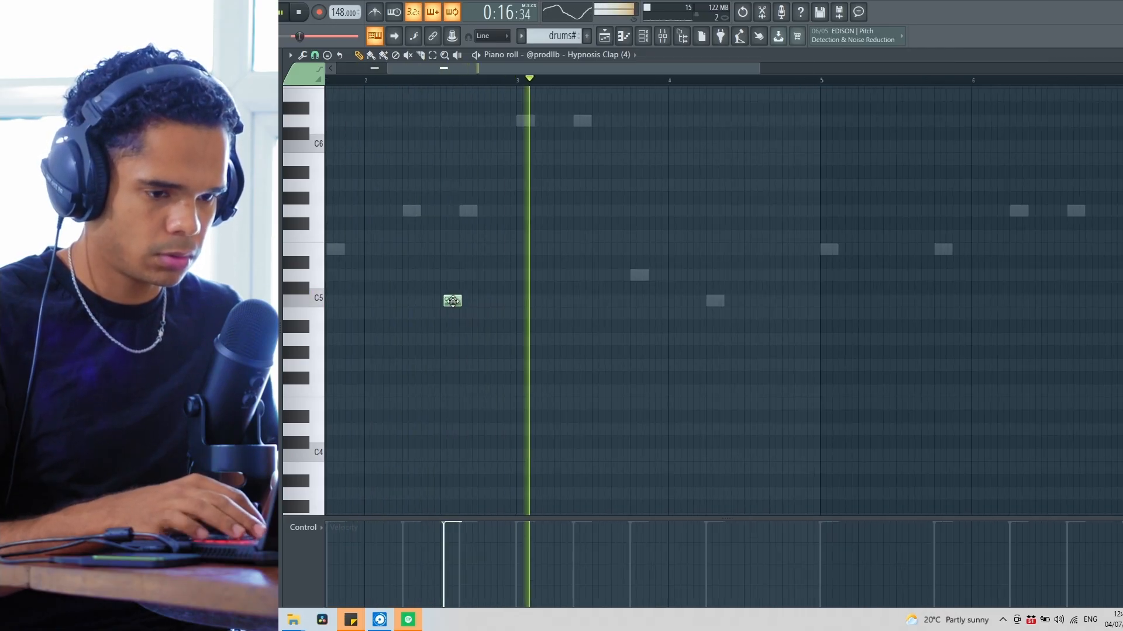
Repeat the C5 clap on the third beat of every bar through bar 8.
key("ctrl+b")
key("ctrl+b")
key("ctrl+b")
key("ctrl+b")
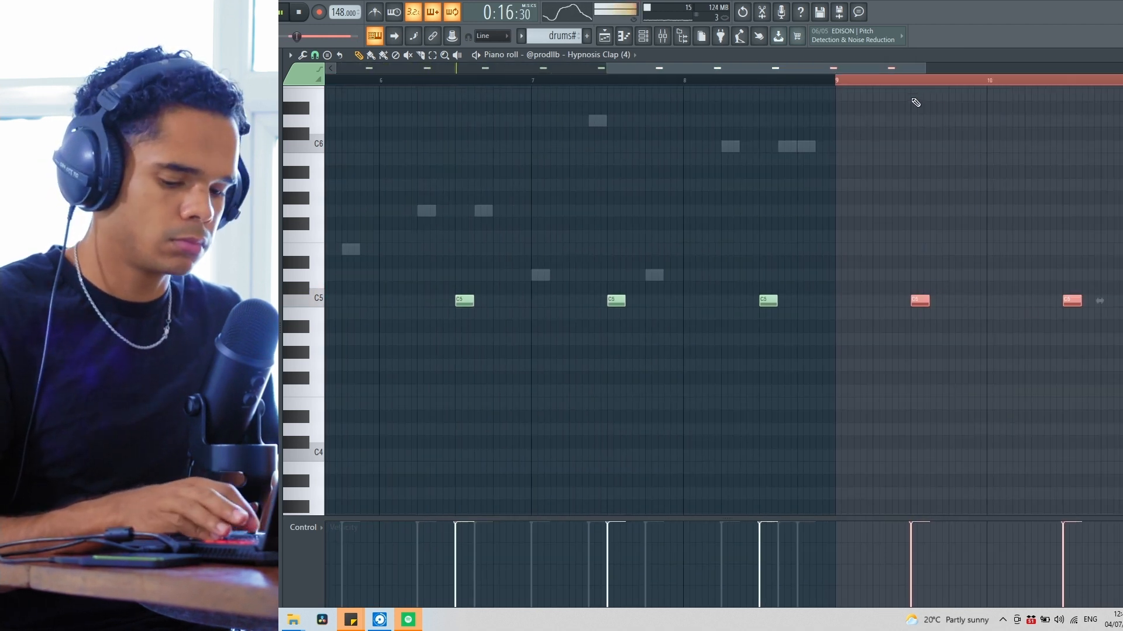
scroll(786, 81, "up", 5)
scroll(770, 71, "down", 5)
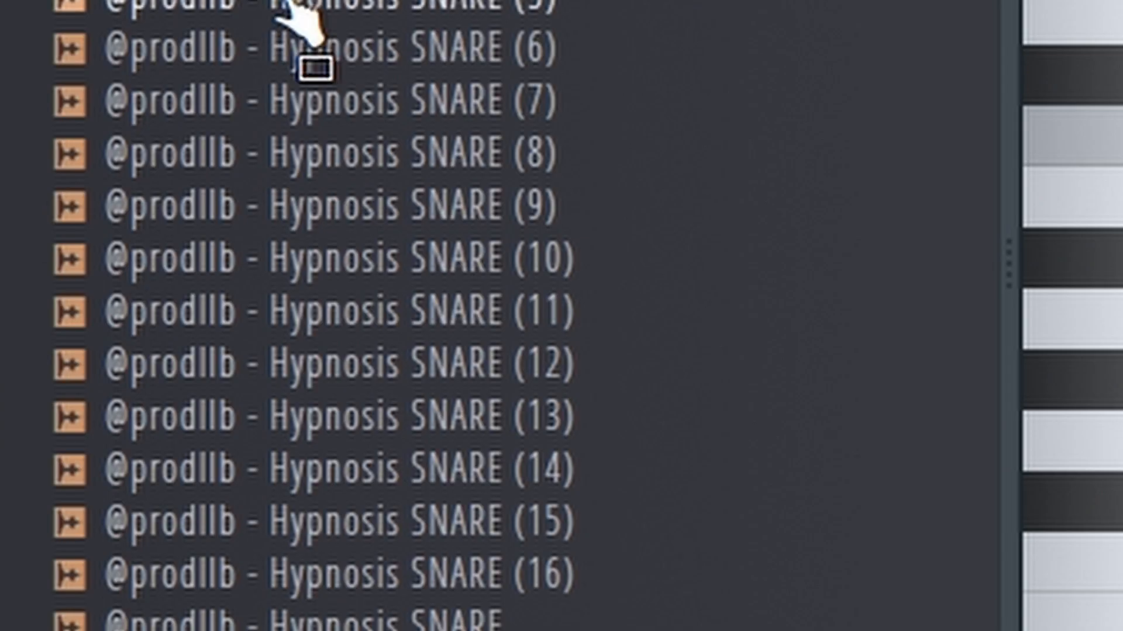
Audition the Hypnosis snare samples and add SNARE (12) as a channel.
key("Down")
key("Down")
key("Down")
key("Down")
key("Down")
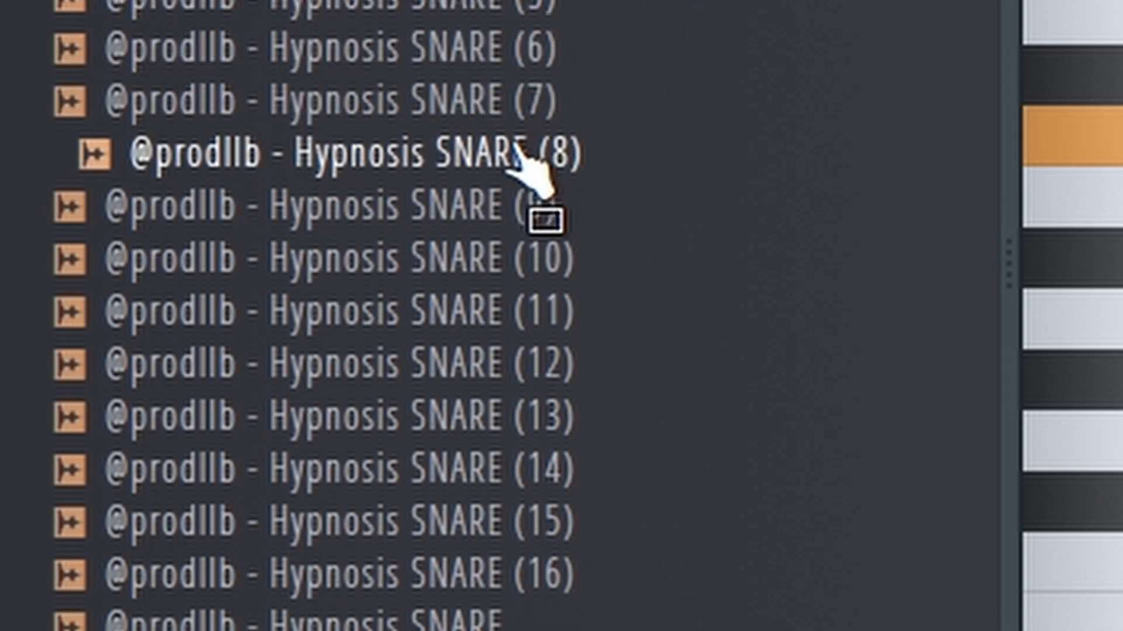
key("Down")
key("Up")
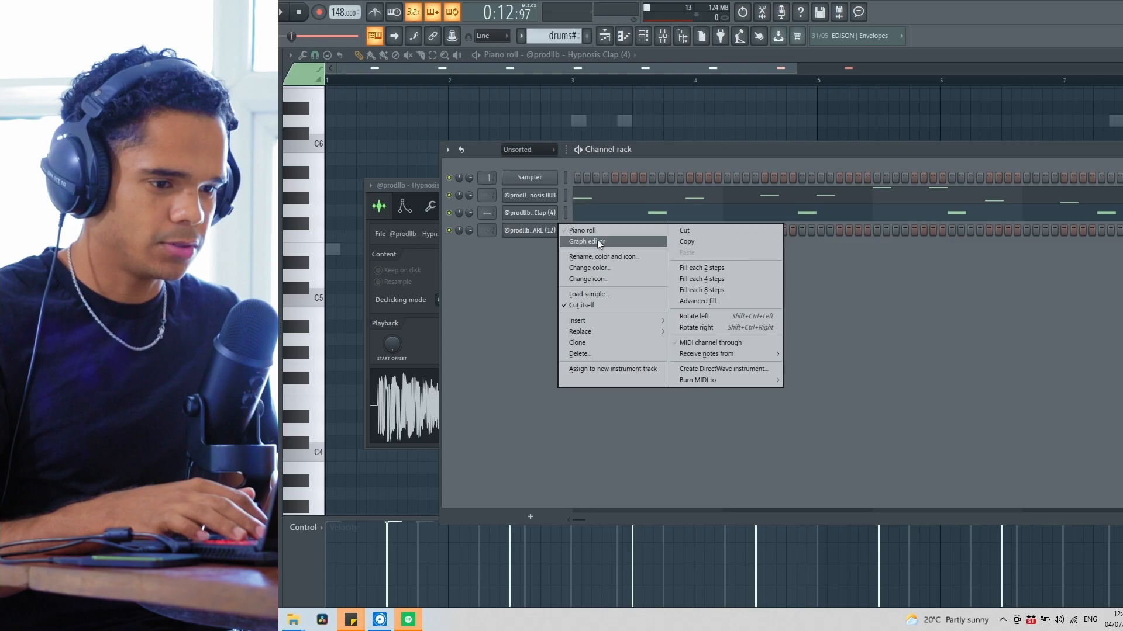
Paste the clap notes into the SNARE (12) channel and open its piano roll.
left_click(598, 241)
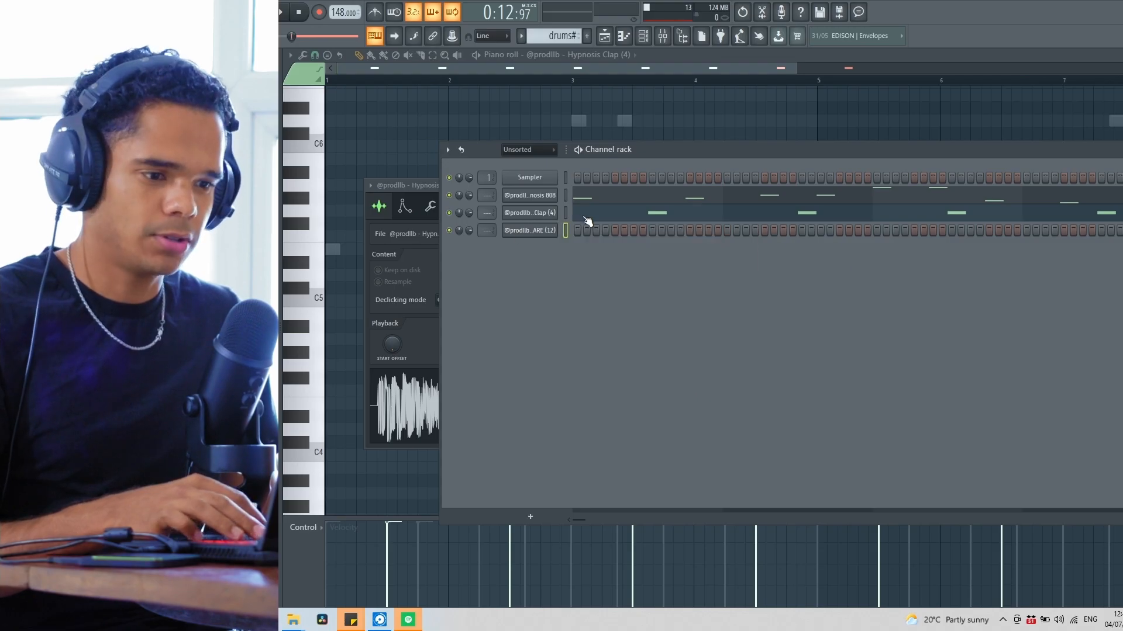
left_click(566, 231)
key("ctrl+v")
right_click(525, 232)
left_click(568, 233)
left_click_drag(947, 70, 337, 69)
Add quieter snare hits: C5 early in bar 1, C#5 at the end of bar 2, and C5 late in bar 3 and early in bar 4.
key("space")
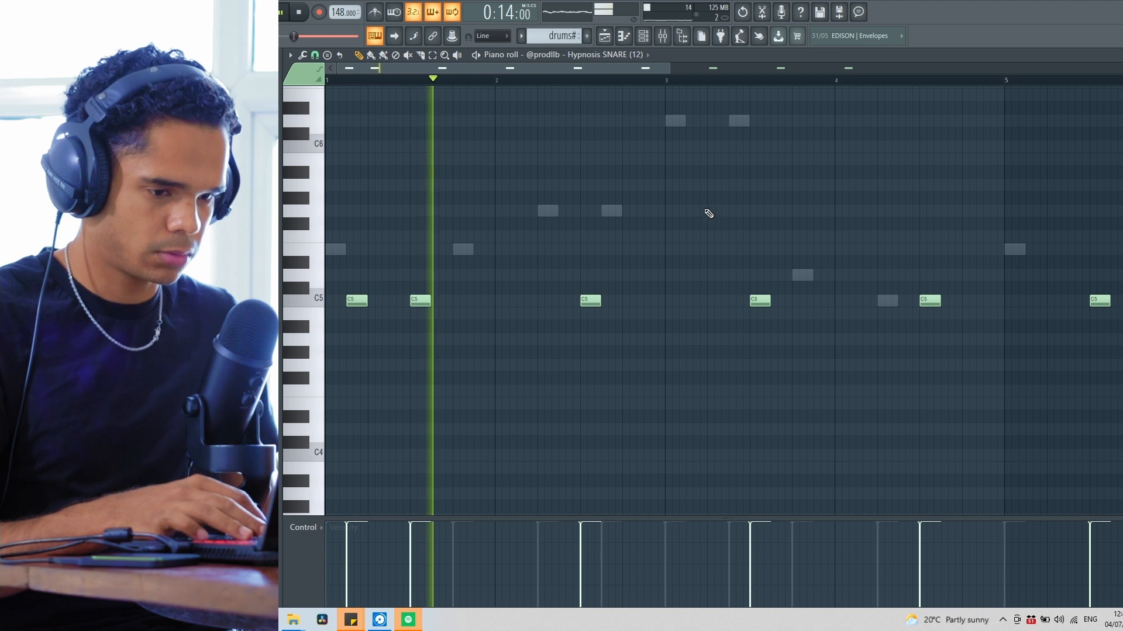
key("space")
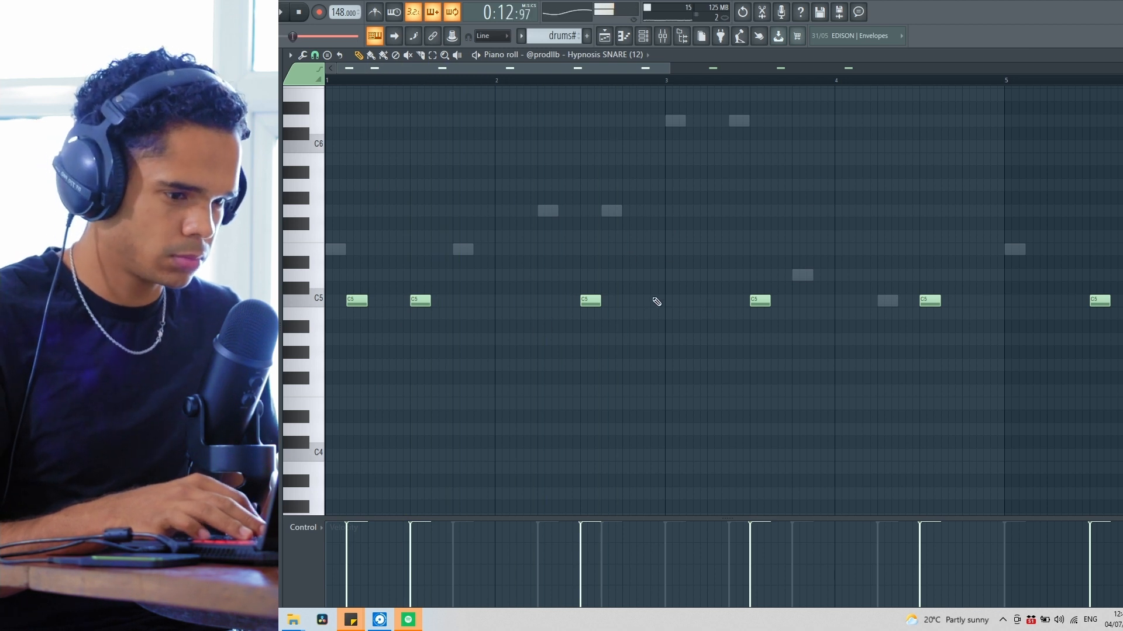
left_click_drag(645, 279, 646, 291)
key("space")
left_click(657, 291, "ctrl")
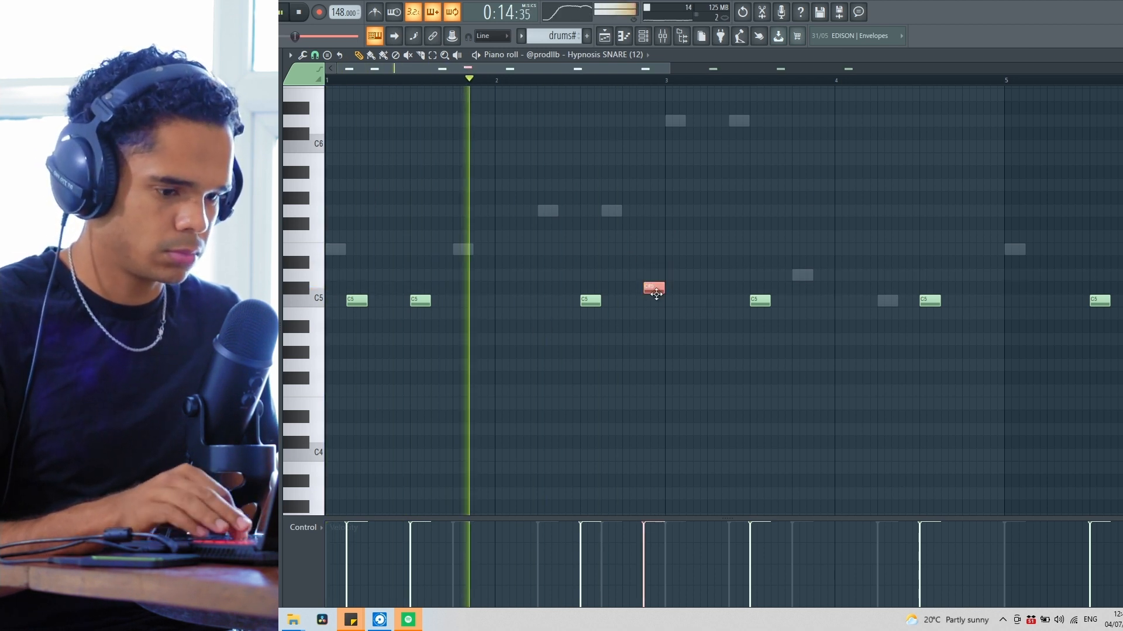
left_click(358, 302, "ctrl")
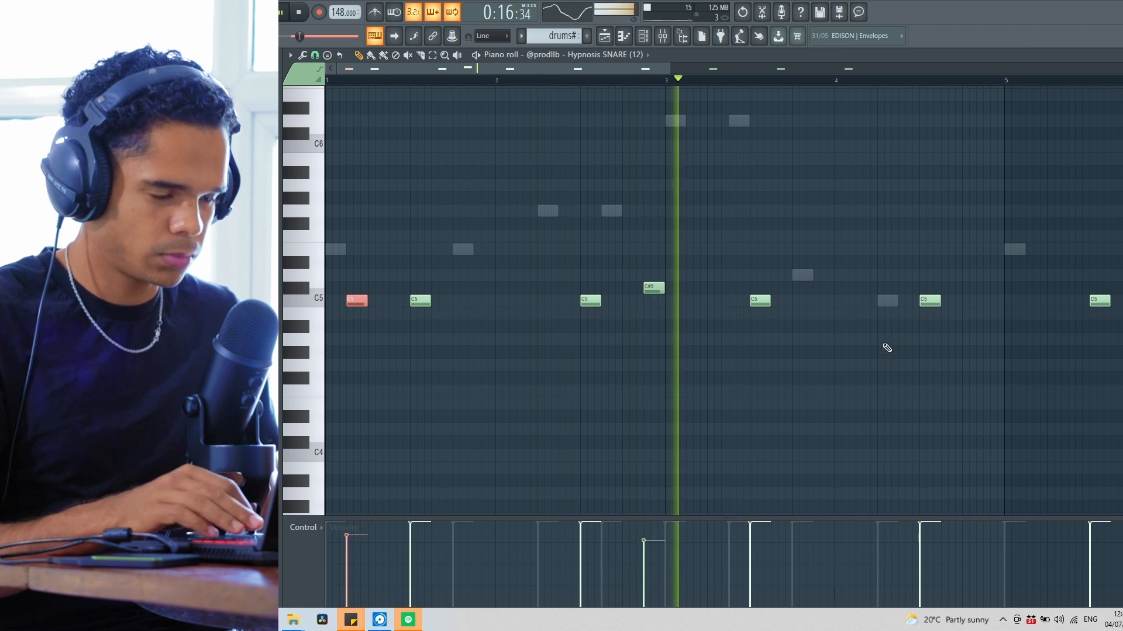
left_click(823, 301)
left_click(866, 300)
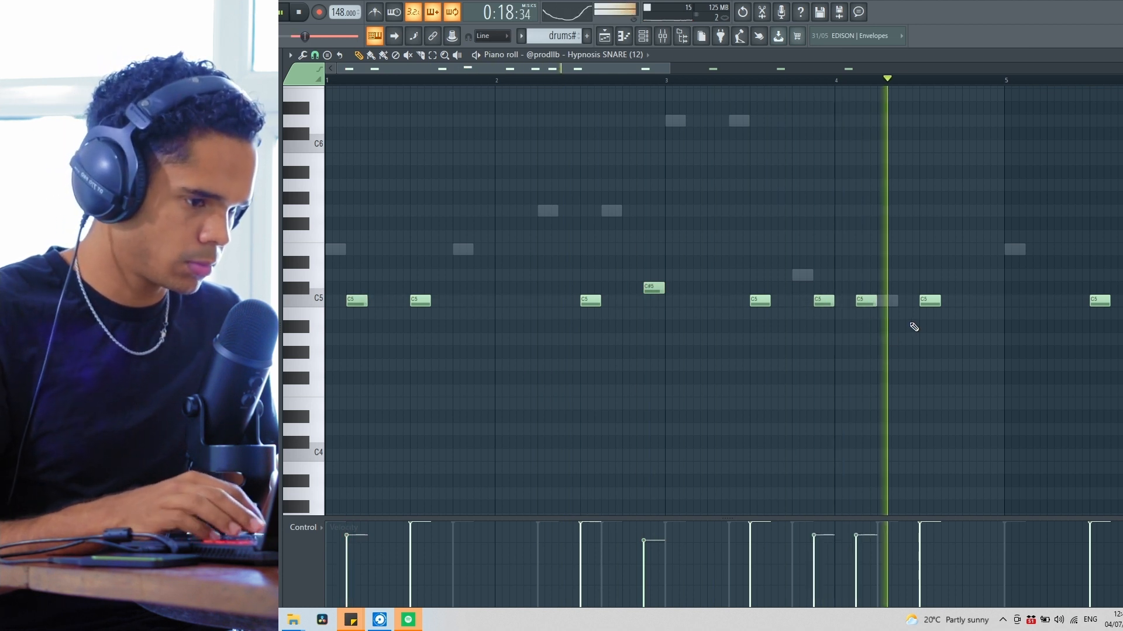
Add quieter D5 and C5 snare hits around the third beat of bar 6.
scroll(960, 323, "down", 2)
scroll(960, 323, "down", 1)
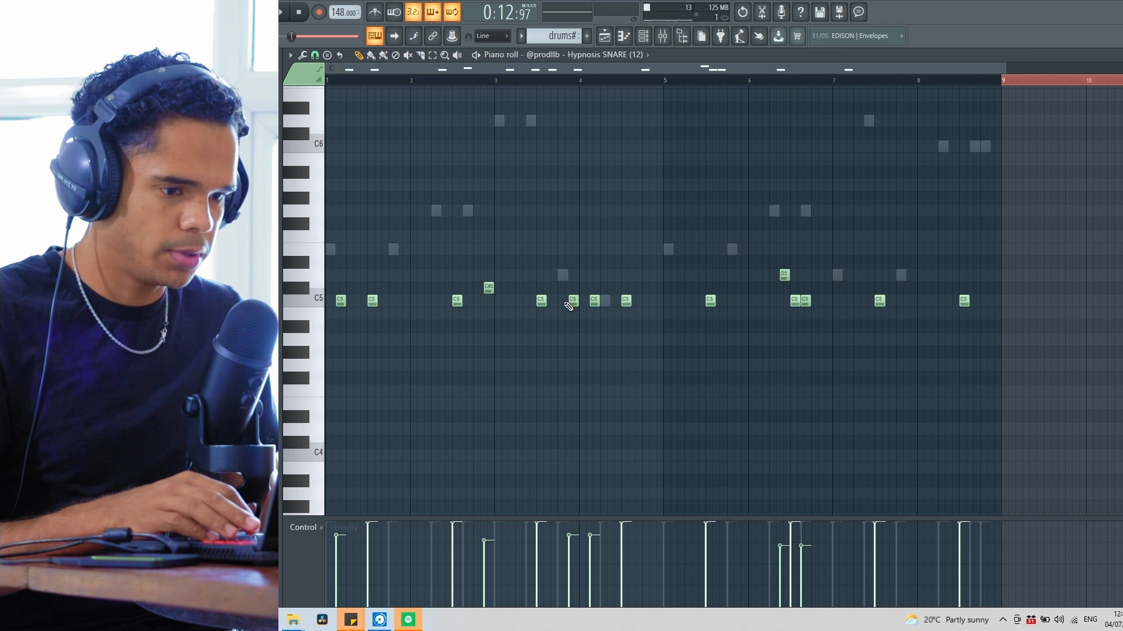
scroll(912, 323, "up", 3)
left_click(911, 314)
scroll(1030, 328, "down", 3)
left_click_drag(810, 69, 864, 65)
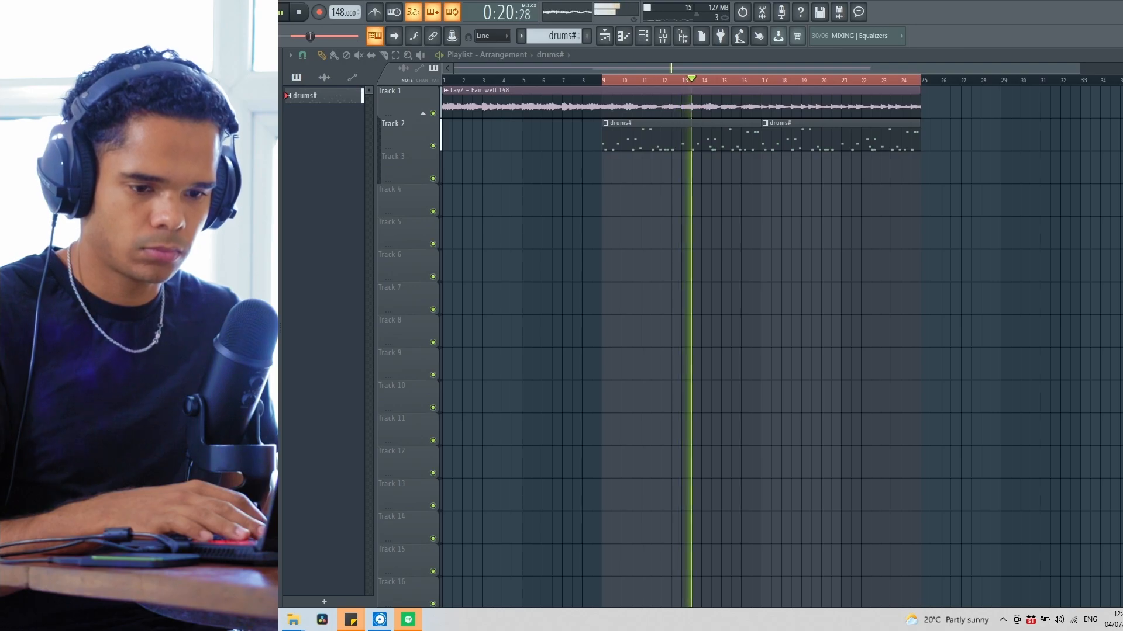
Load the Hypnosis HiHat sample into a new channel and fill its pattern every 2 steps.
right_click(222, 439)
left_click(280, 456)
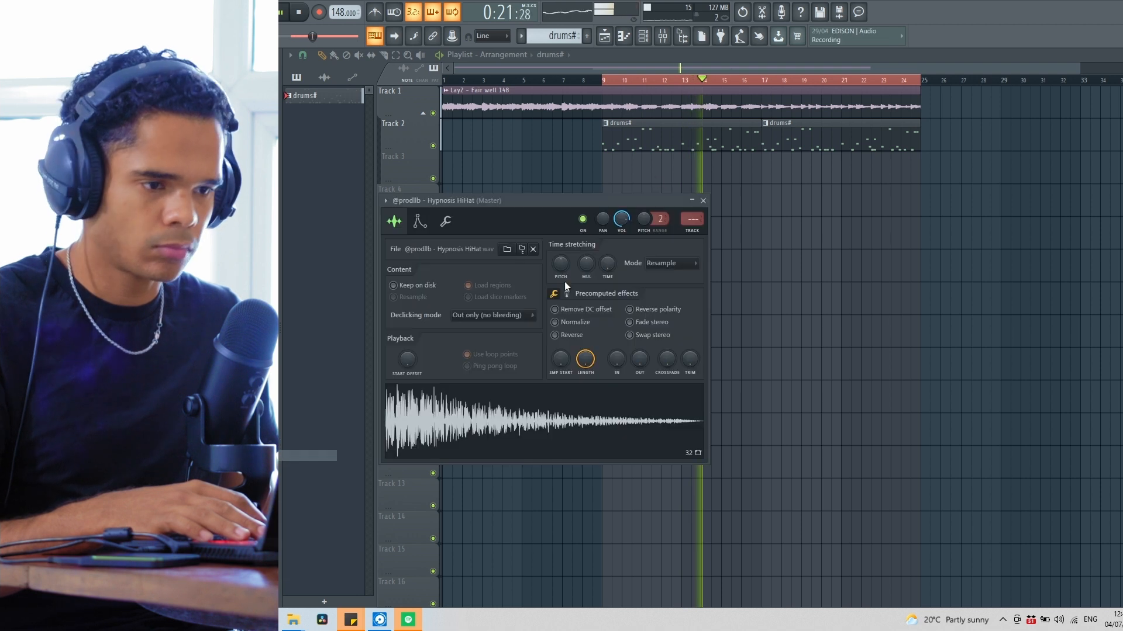
left_click(667, 37)
left_click(649, 37)
right_click(520, 248)
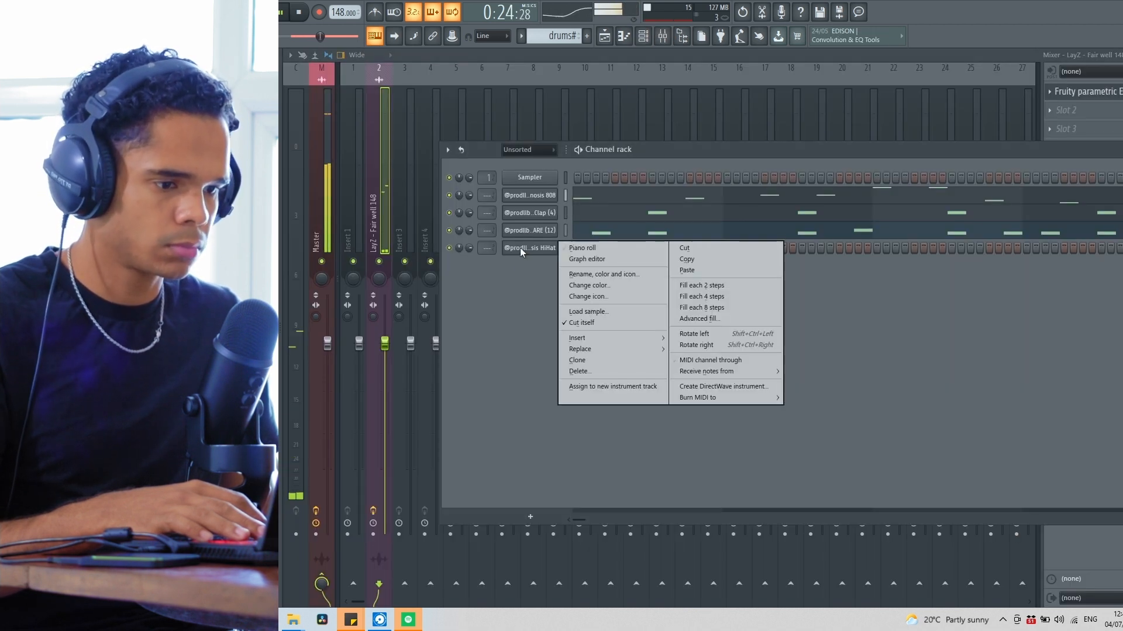
left_click(716, 285)
Open the hi-hat's notes in the piano roll, increase its sample's fade-out, and return to the playlist.
right_click(531, 248)
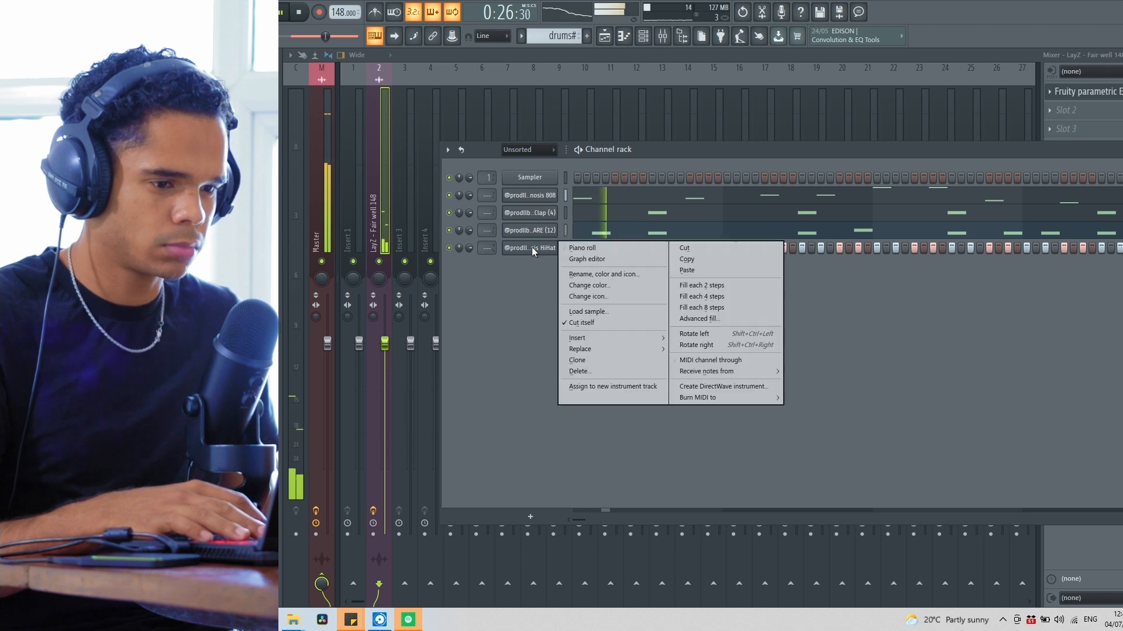
left_click(572, 248)
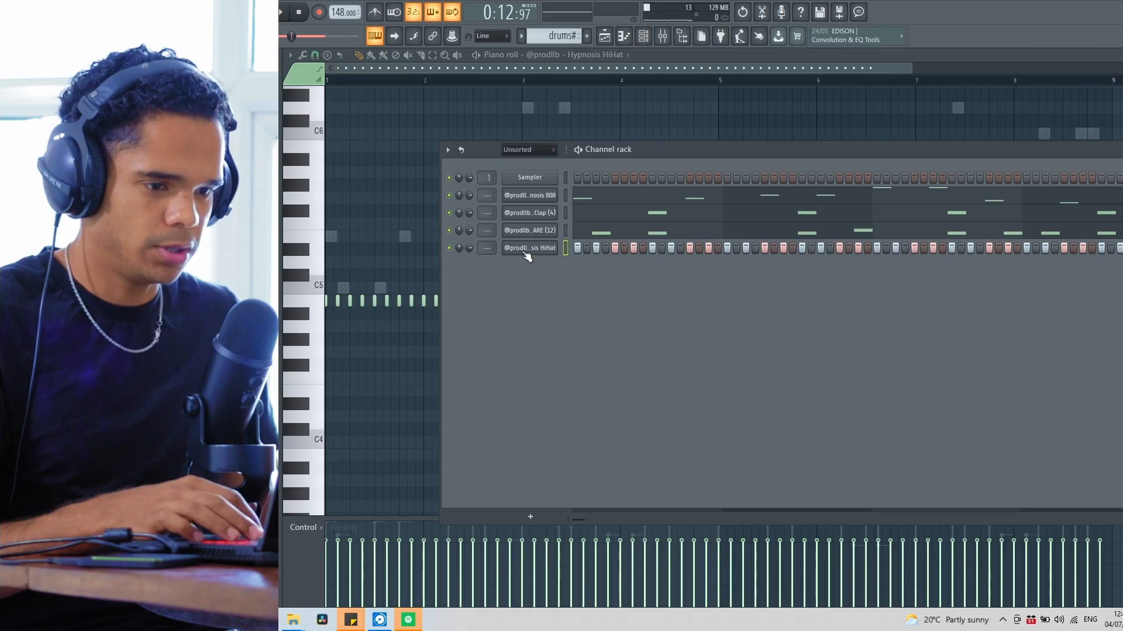
left_click(526, 251)
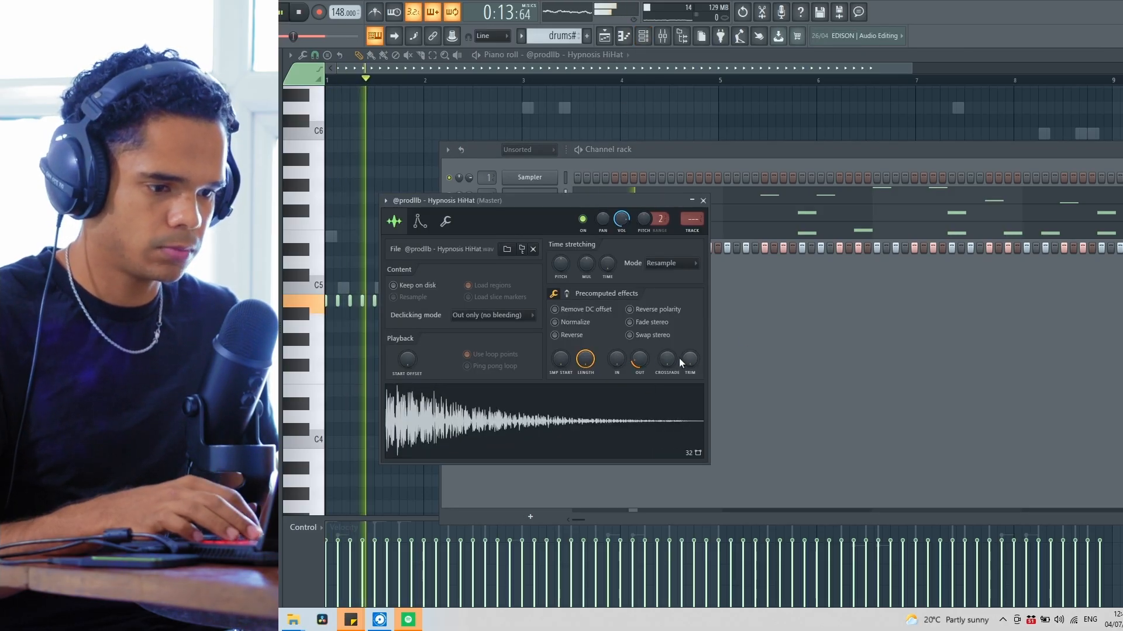
left_click(827, 311)
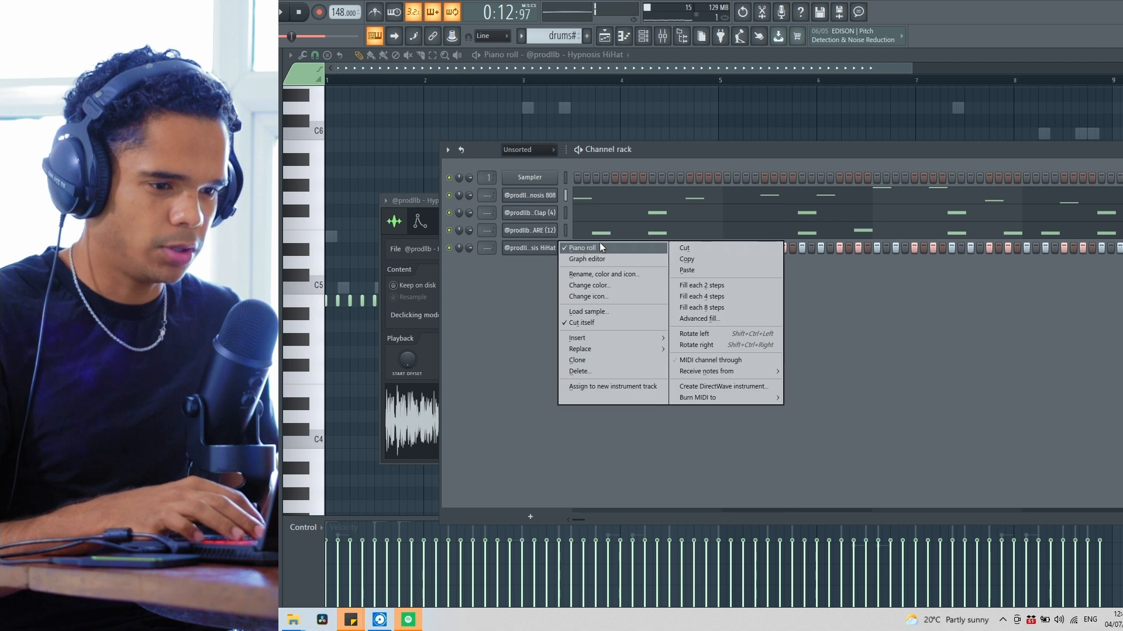
key("F5")
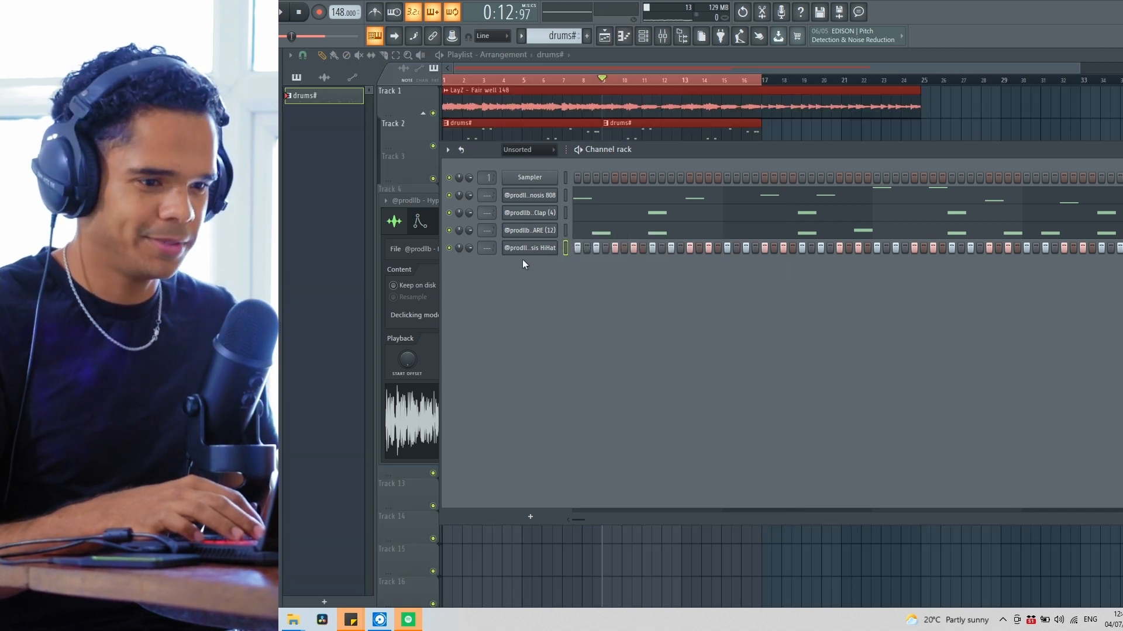
Lower the hi-hat's second note in bar 1 to G#4 and turn the fourth into a roll of short A#4 hits.
left_click_drag(407, 301, 408, 342)
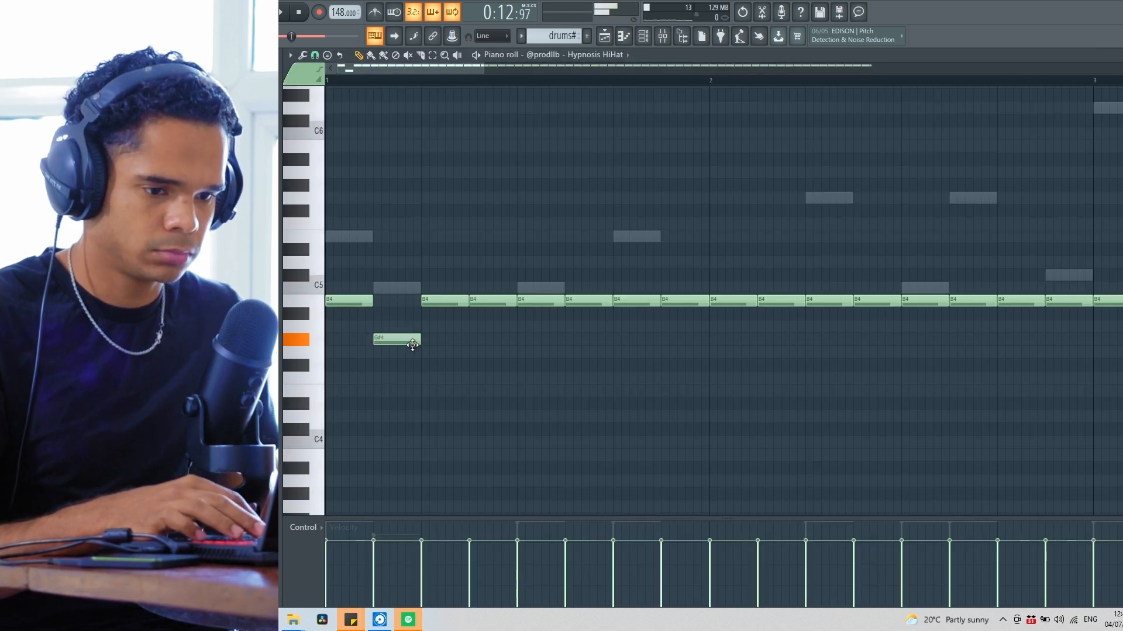
left_click_drag(515, 302, 480, 310)
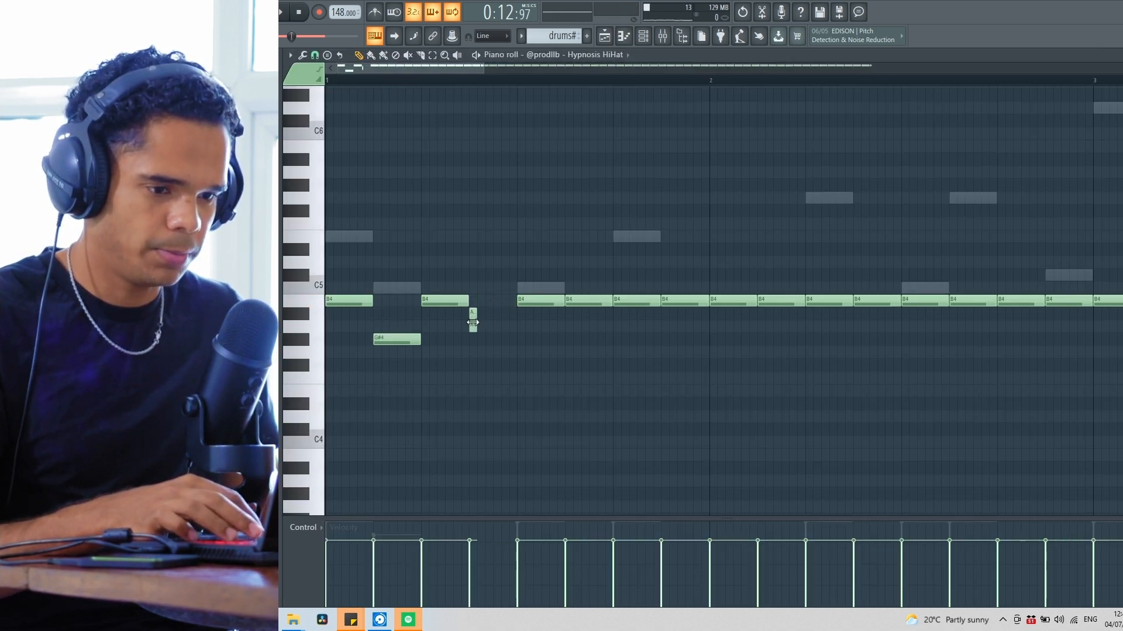
key("space")
left_click(512, 316)
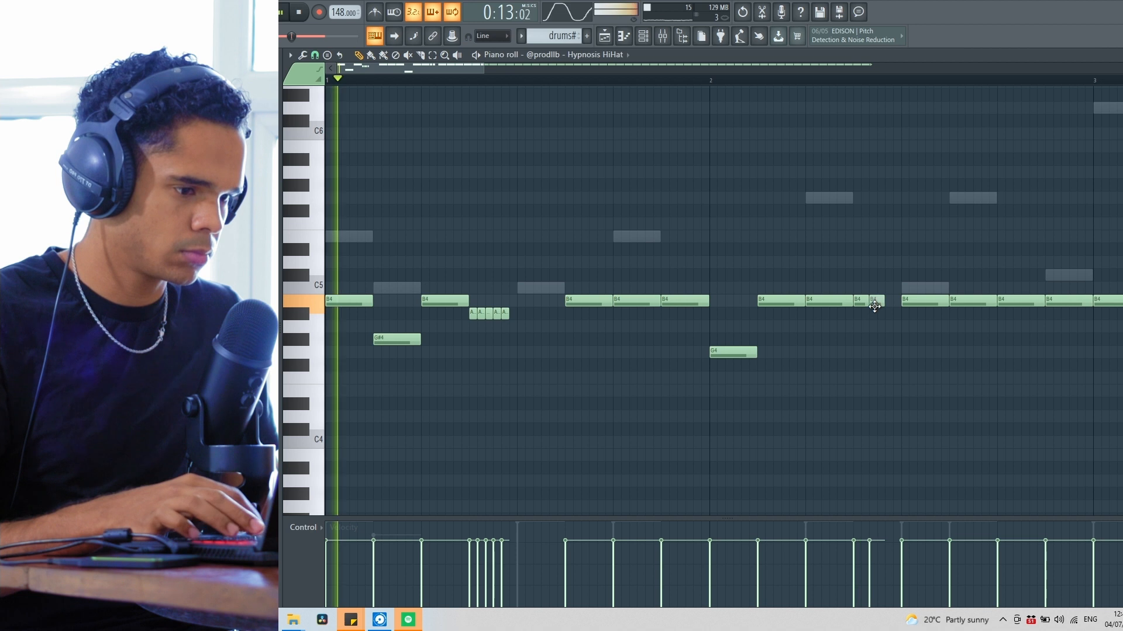
Replace bar 2's last hi-hat note with three short G4 hits, and lower bar 3's third and fourth notes to G#4 and F4.
scroll(988, 285, "down", 1)
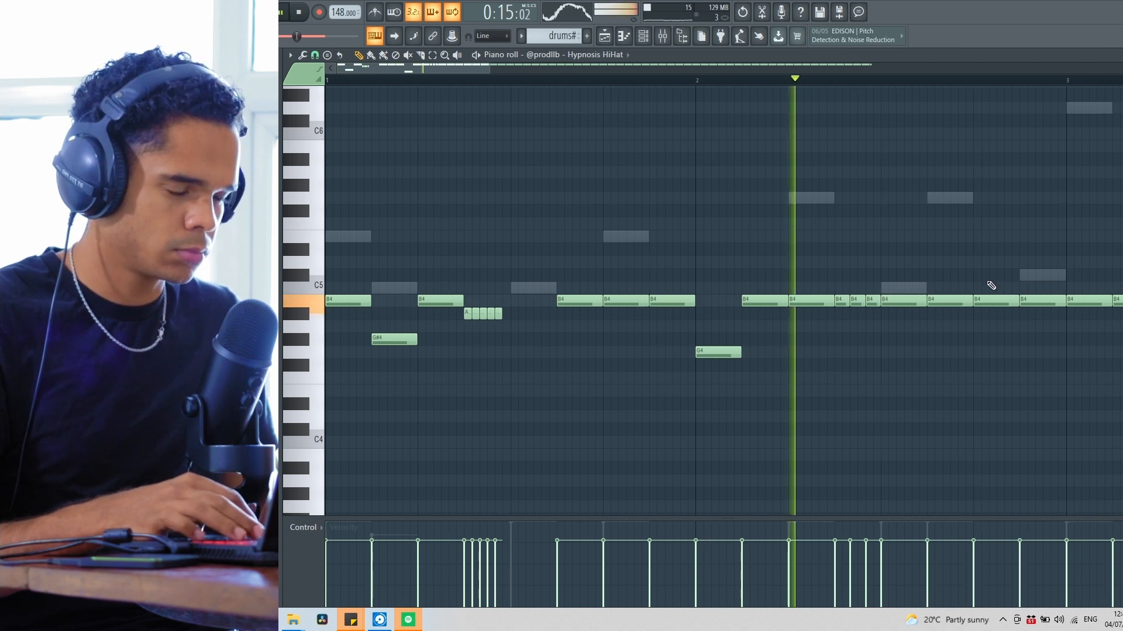
left_click_drag(1033, 326, 1029, 387)
key("ctrl+z")
left_click_drag(1052, 300, 1051, 354)
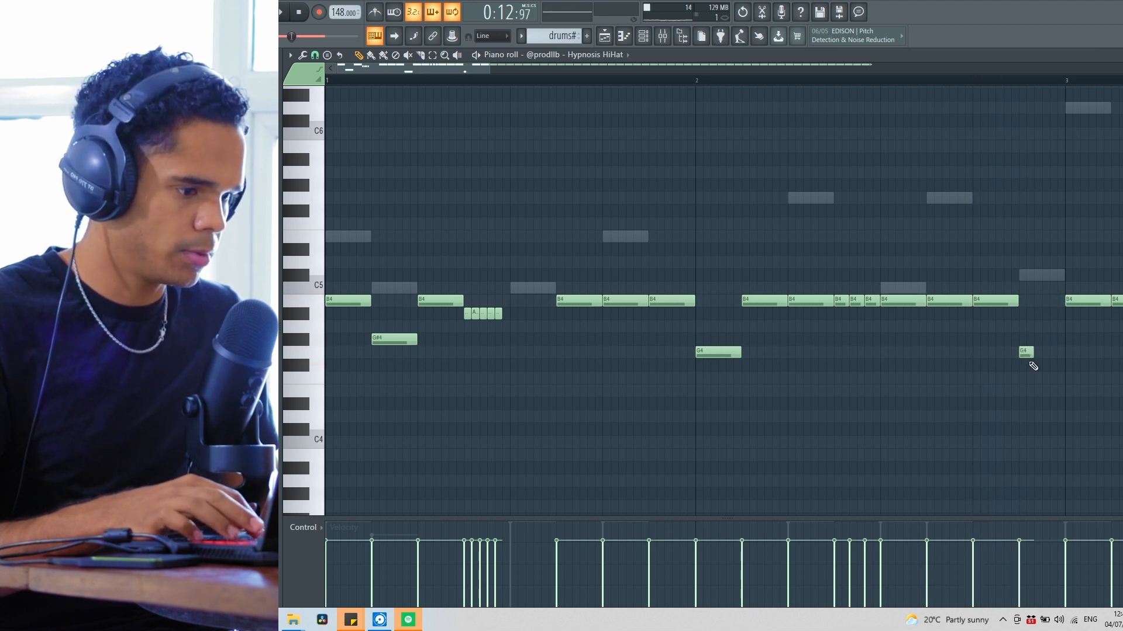
scroll(1047, 355, "down", 3)
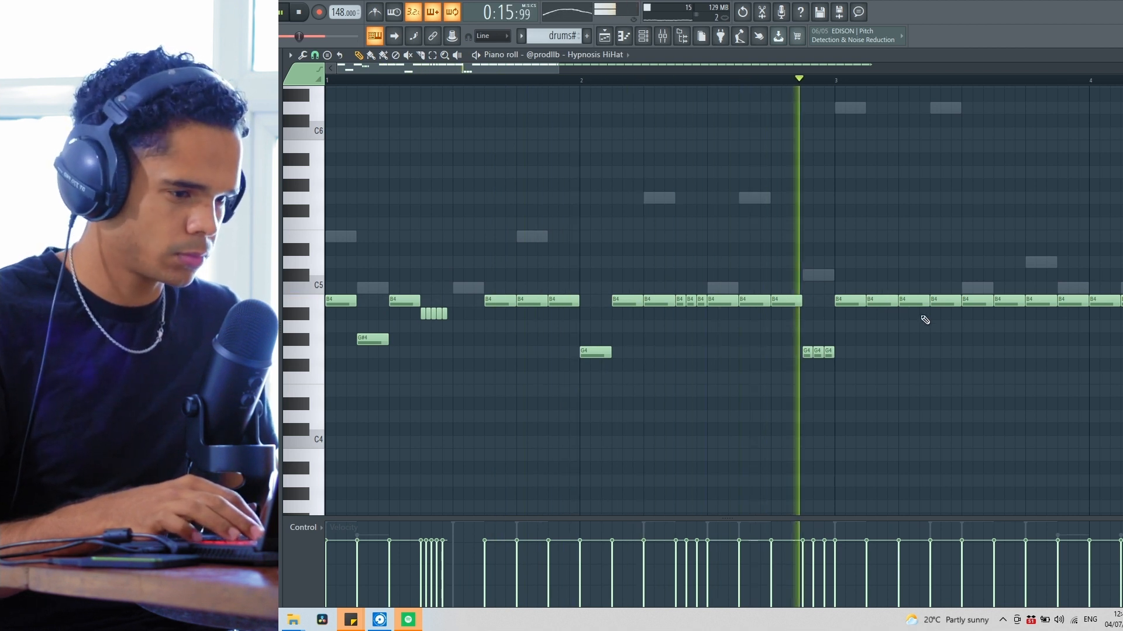
left_click_drag(900, 302, 906, 339)
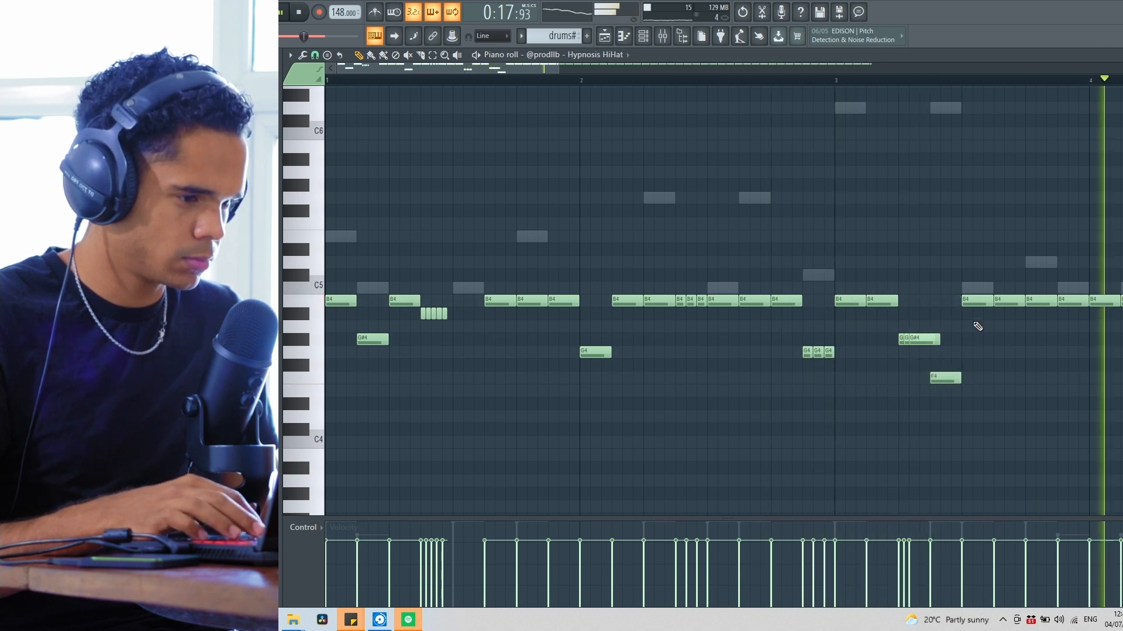
Delete the hi-hat notes from bar 5 onward and duplicate the first four bars of hi-hats into bars 5 to 8.
scroll(994, 327, "down", 2)
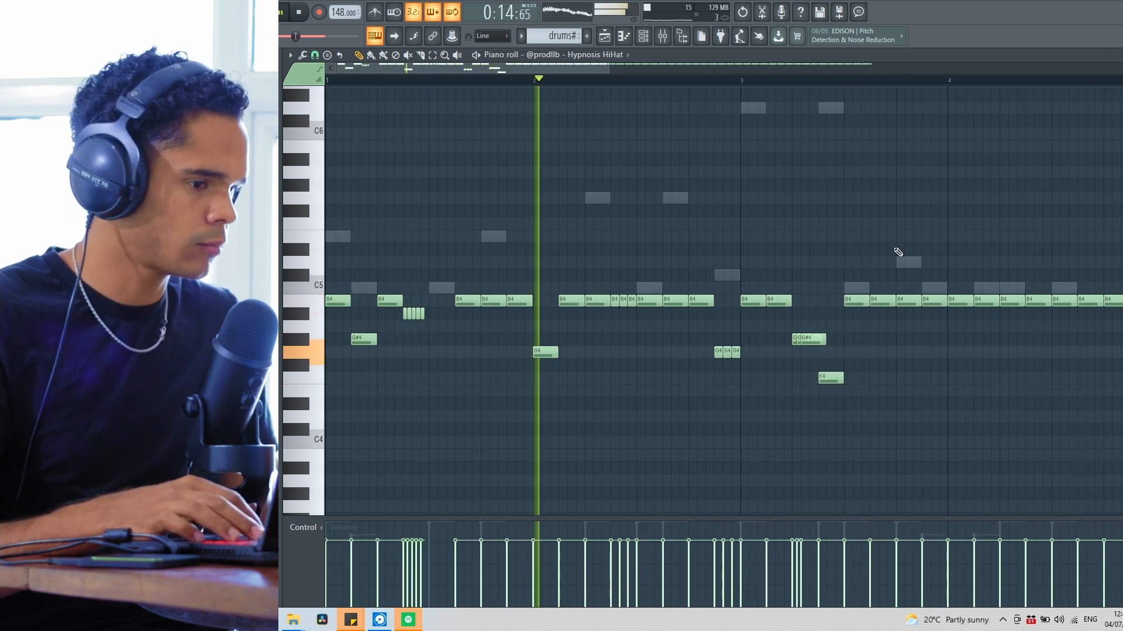
left_click_drag(606, 65, 657, 75)
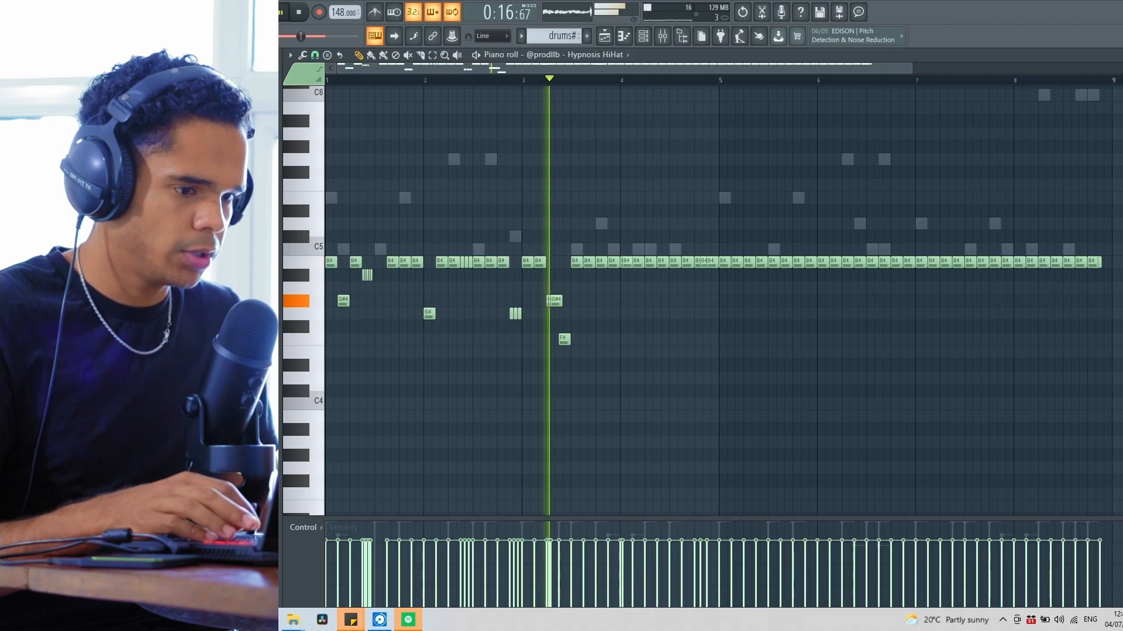
left_click_drag(1118, 219, 728, 344)
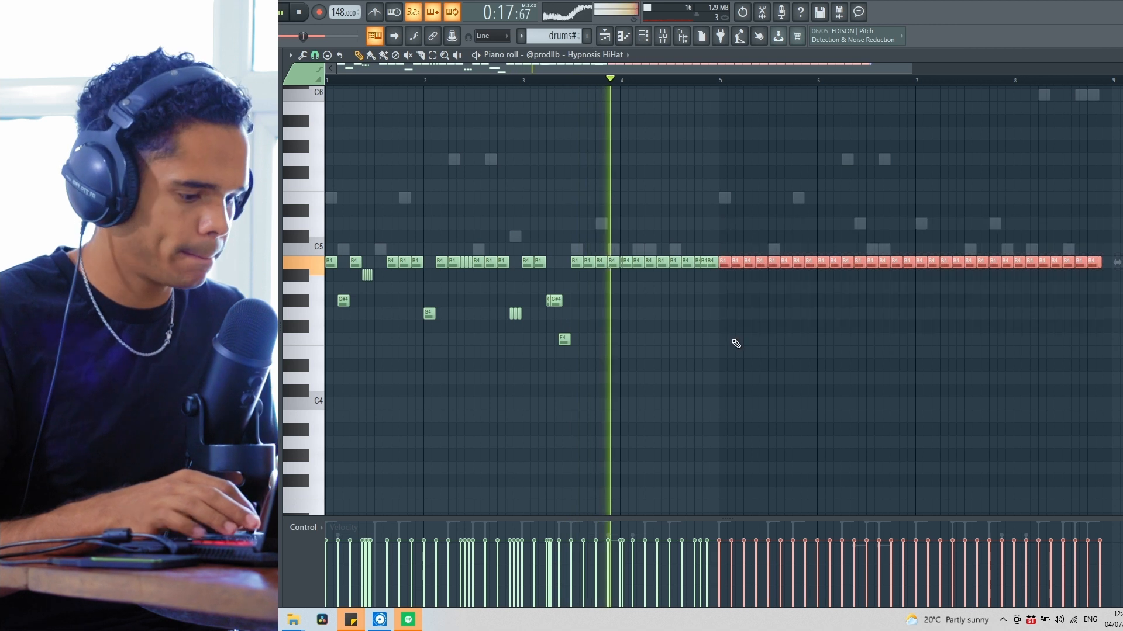
key("Delete")
key("ctrl+a")
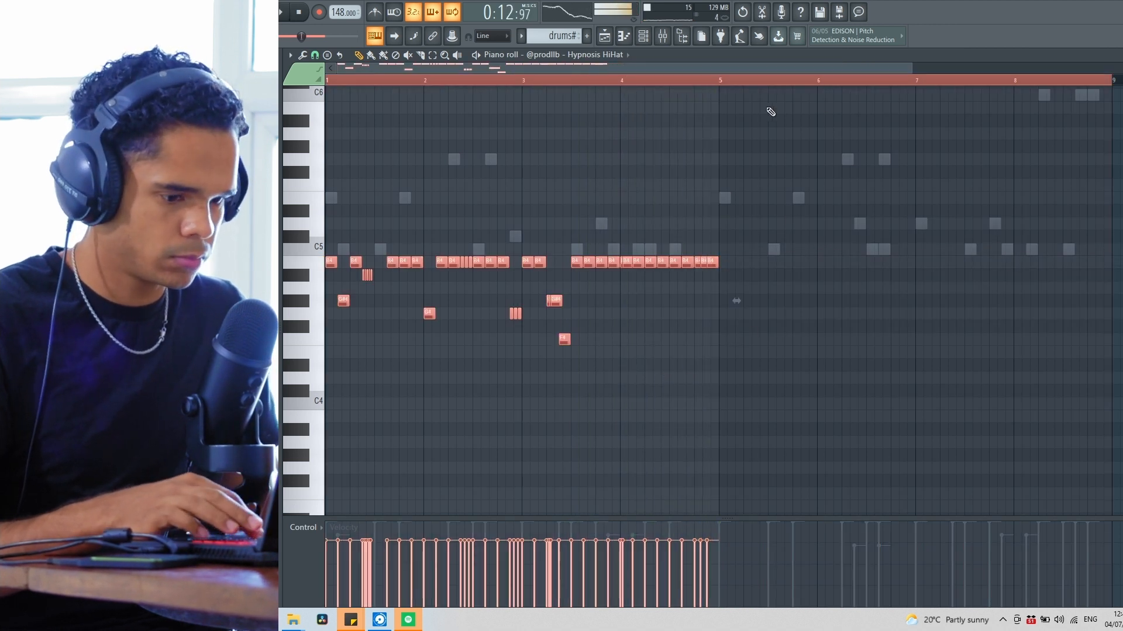
key("ctrl+b")
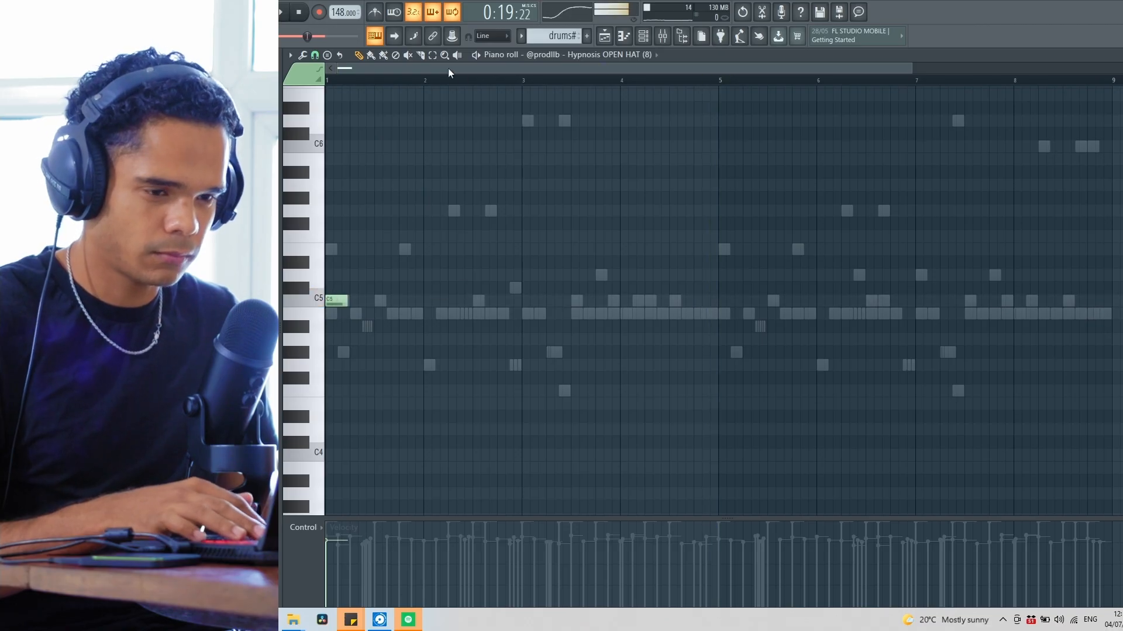
Add a C5 open-hat hit on beat 2 of bar 2, repeat the two-bar pattern through bar 8, and show the channel rack.
key("space")
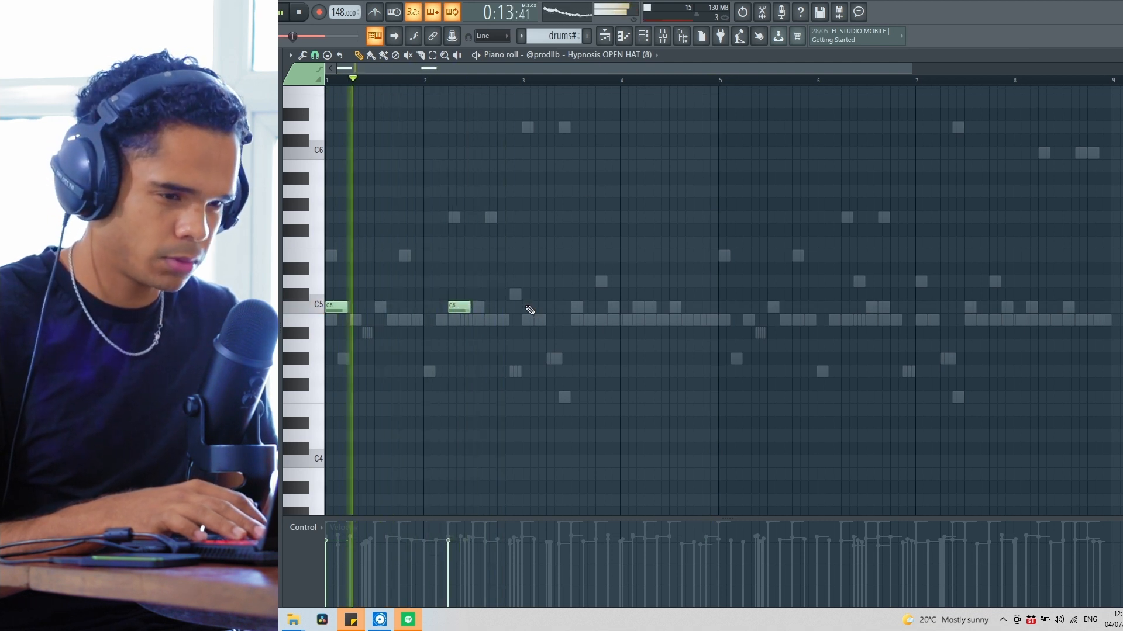
left_click_drag(525, 81, 327, 81)
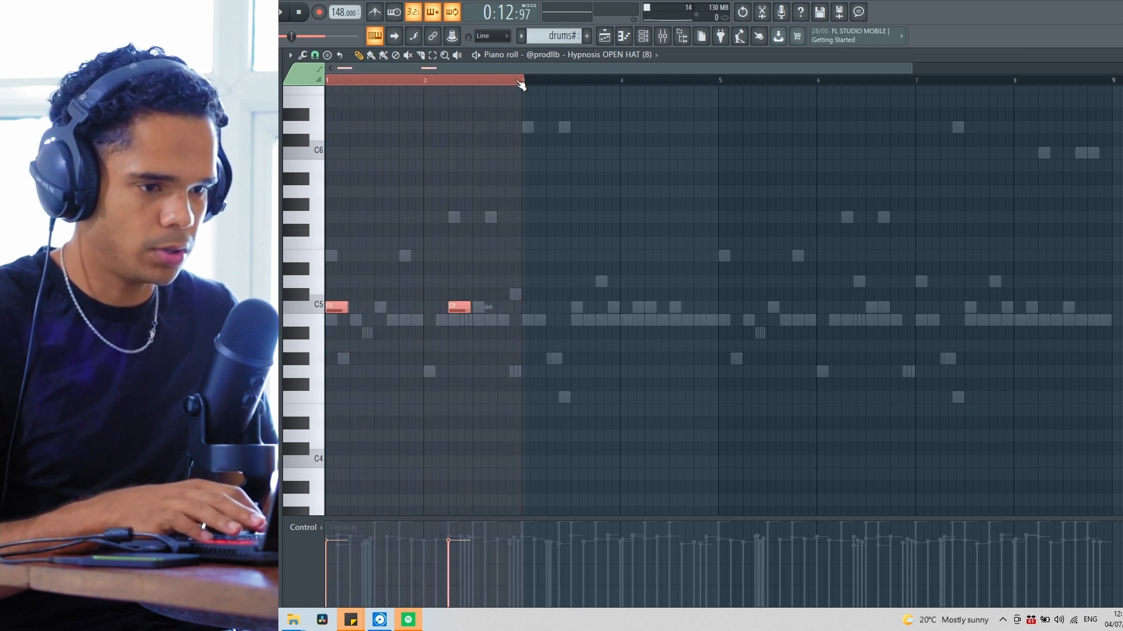
key("ctrl+b")
key("ctrl+b")
key("ctrl+b")
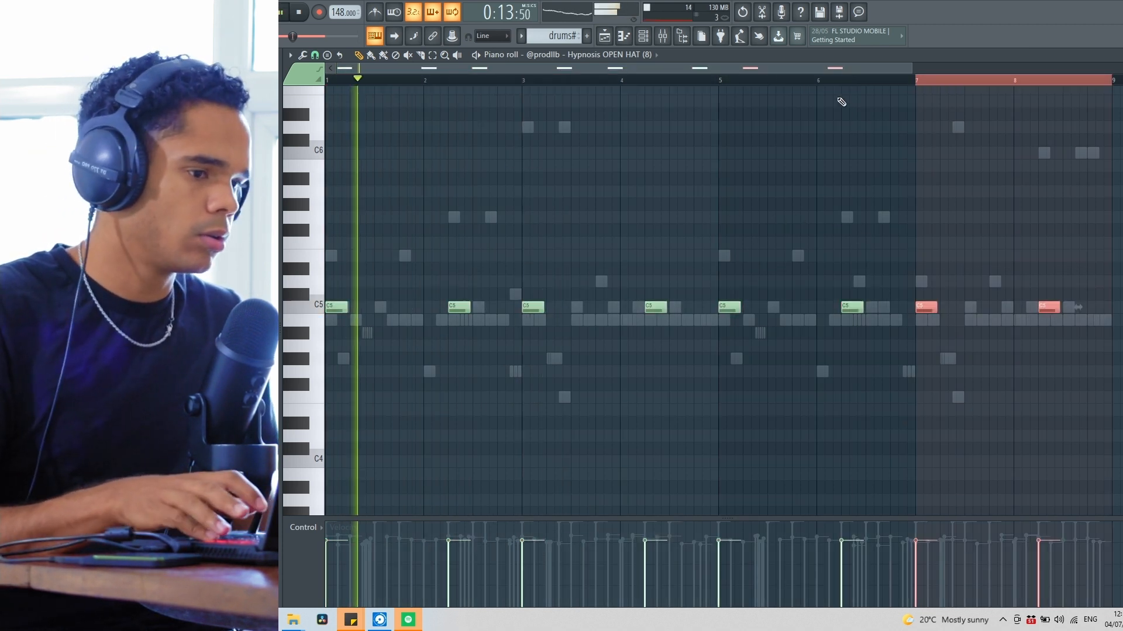
left_click(810, 80, "ctrl")
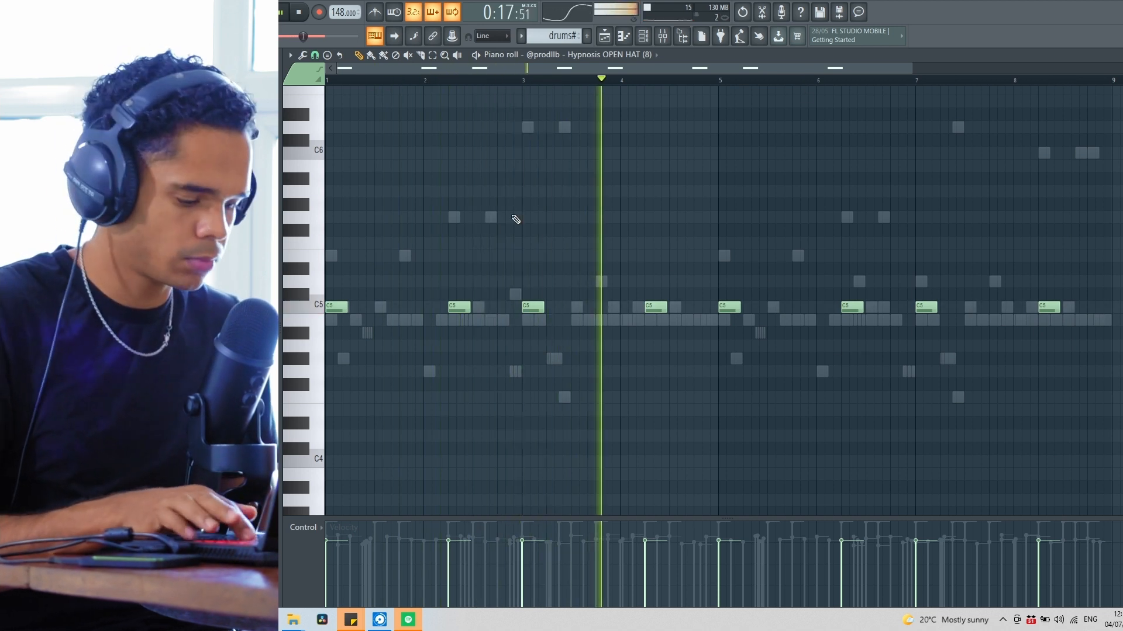
scroll(515, 219, "down", 2)
key("F6")
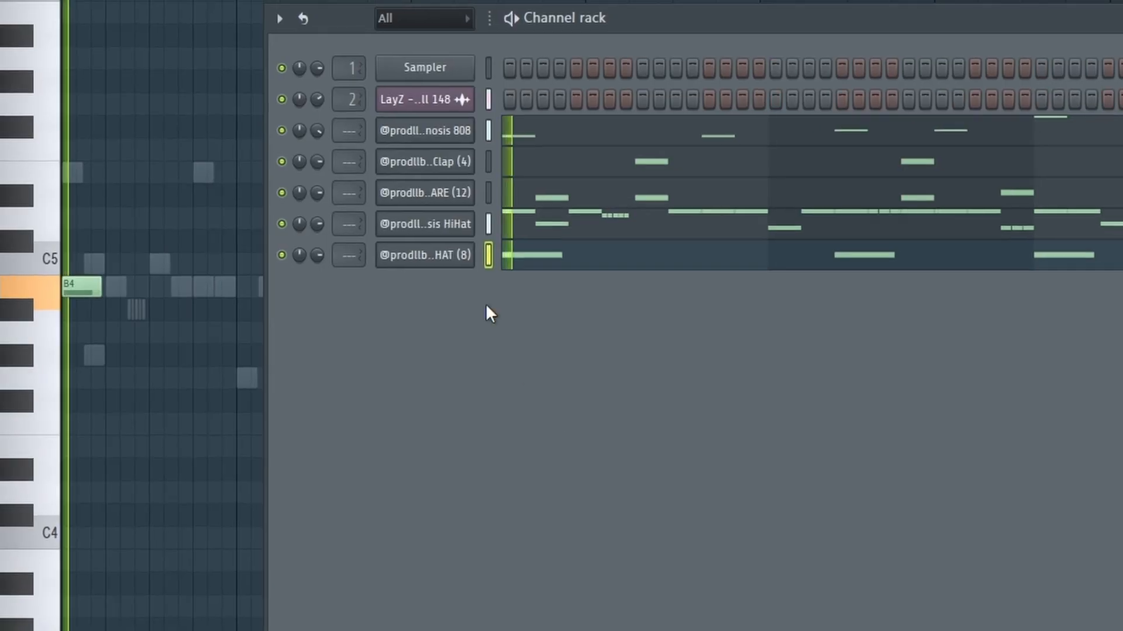
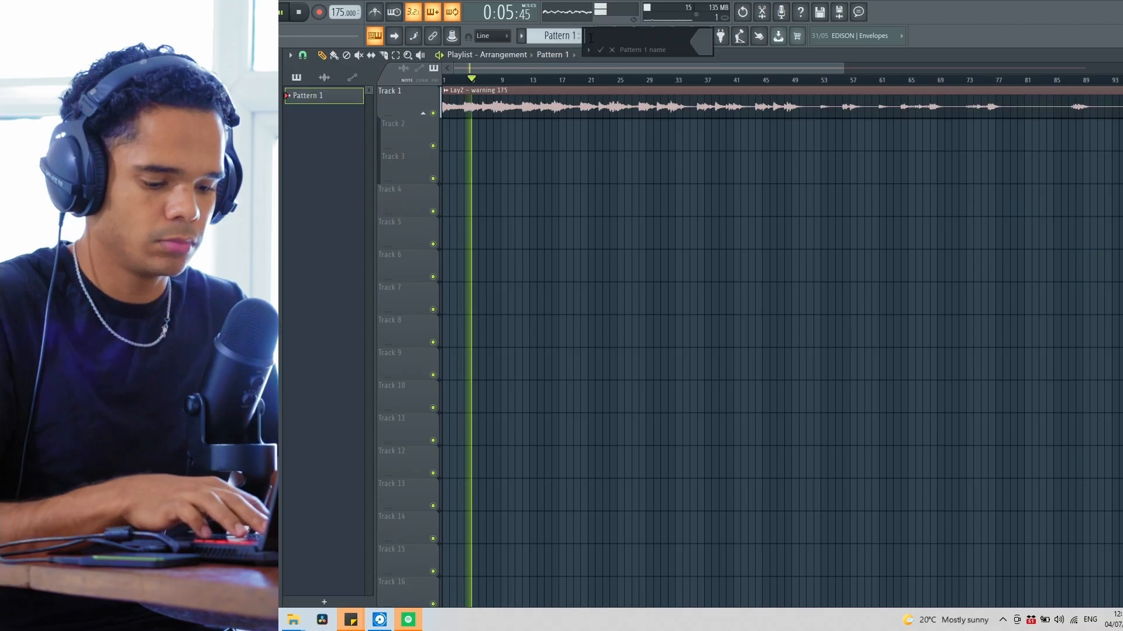
Name Pattern 1 of the LayZ warning 175 project drums# and load the Hypnosis HiHat (5) sample into a new channel.
type("drums#")
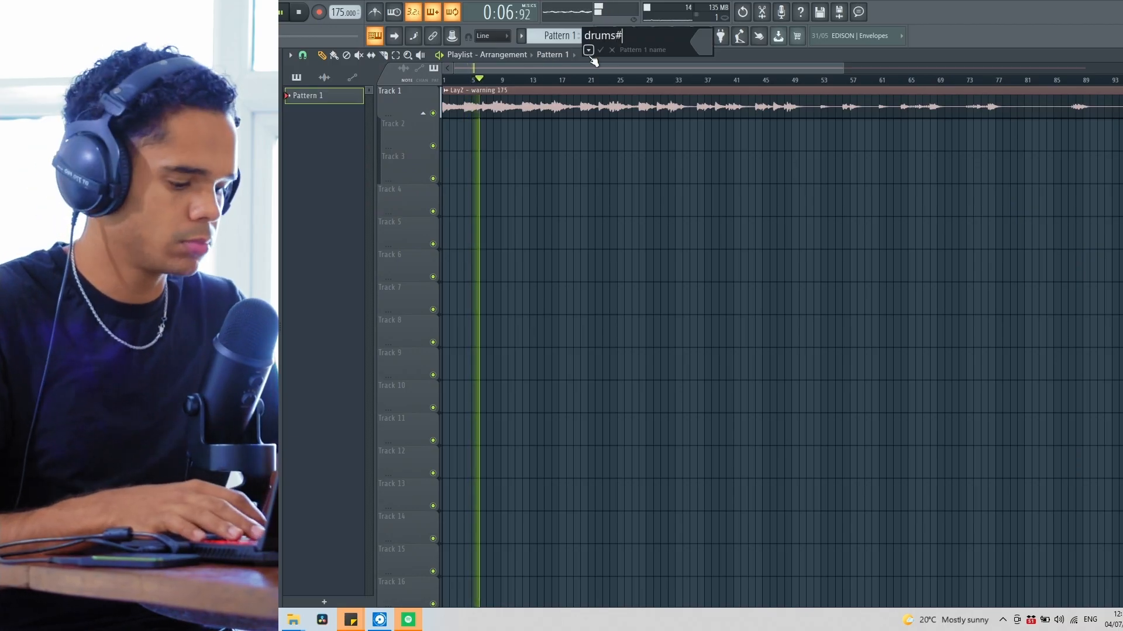
key("Return")
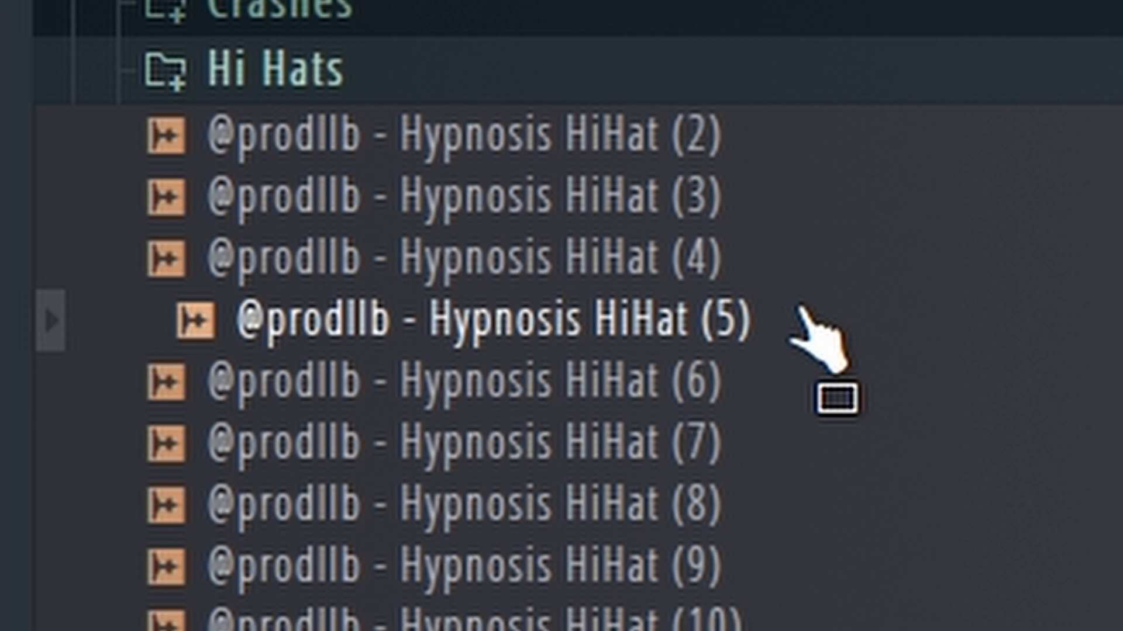
right_click(826, 291)
left_click(903, 377)
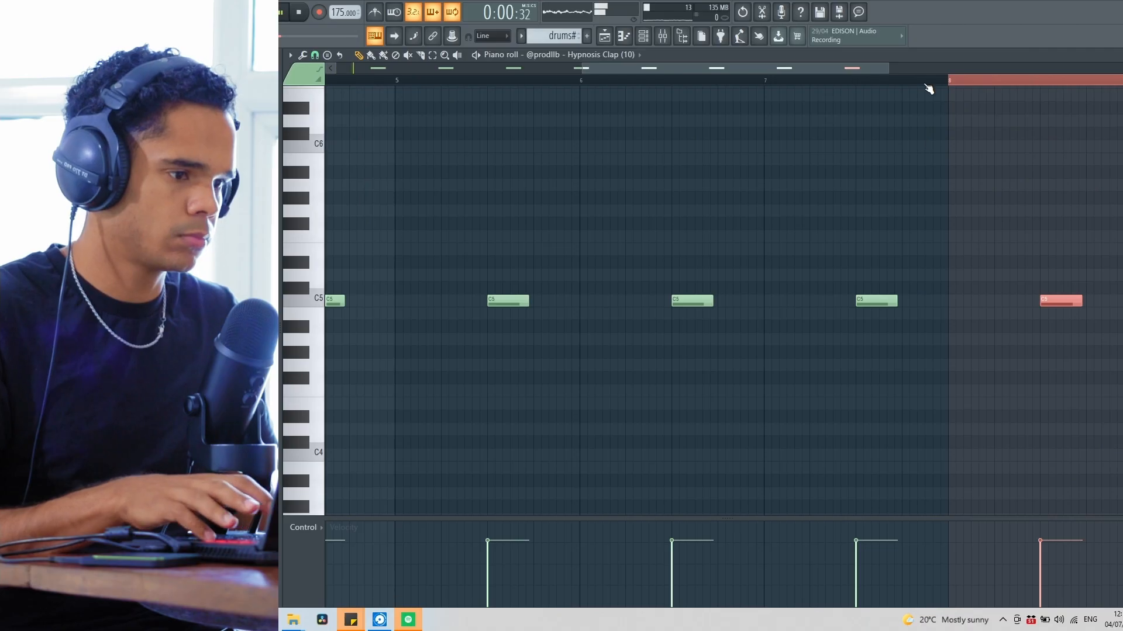
Deselect the duplicated clap notes and open the Hypnosis HiHat (5) channel's notes in the piano roll.
left_click(925, 84, "ctrl")
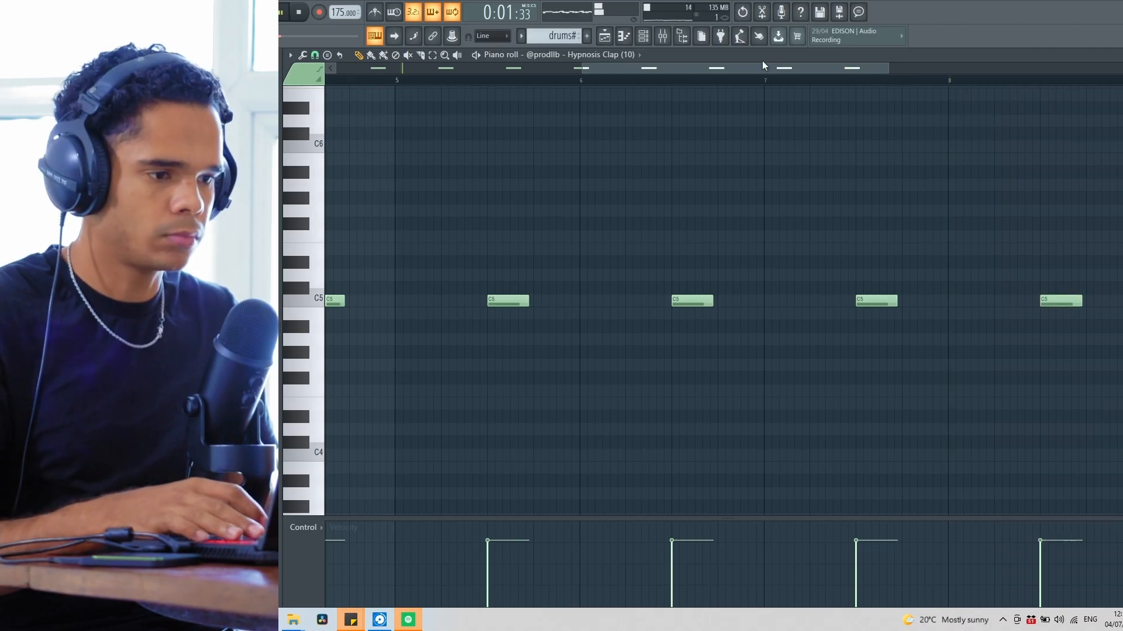
key("F6")
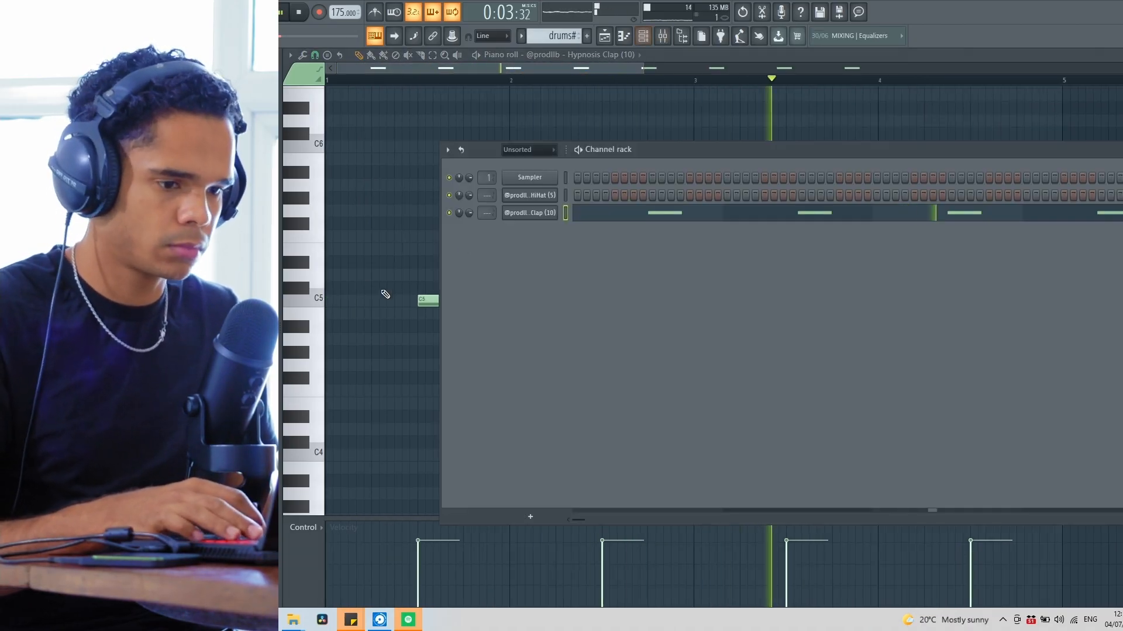
key("space")
right_click(542, 199)
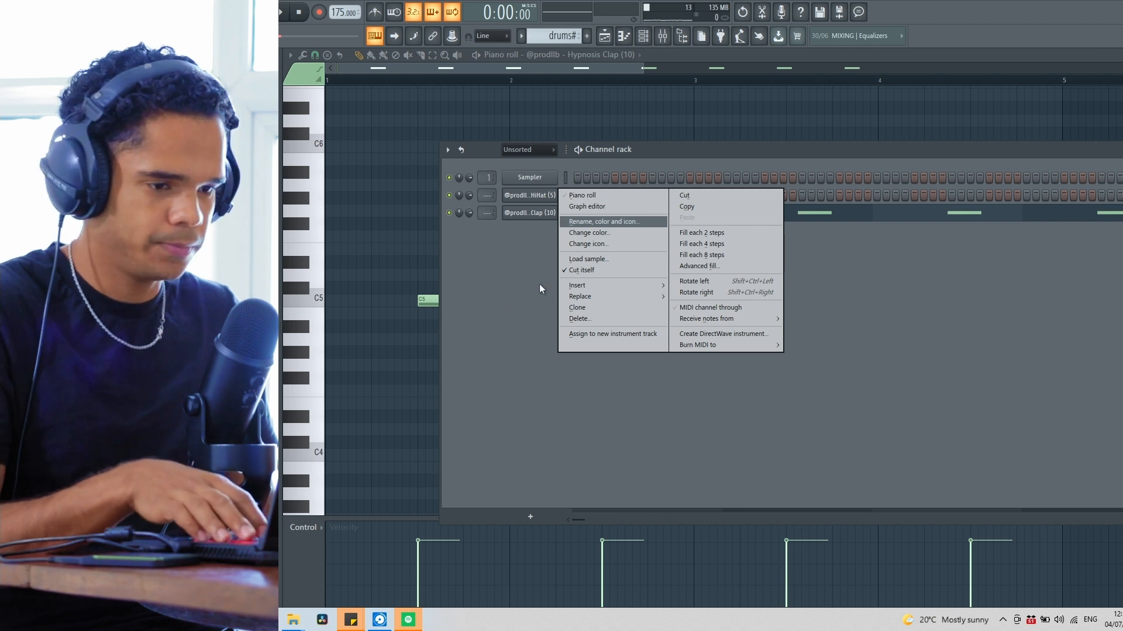
key("space")
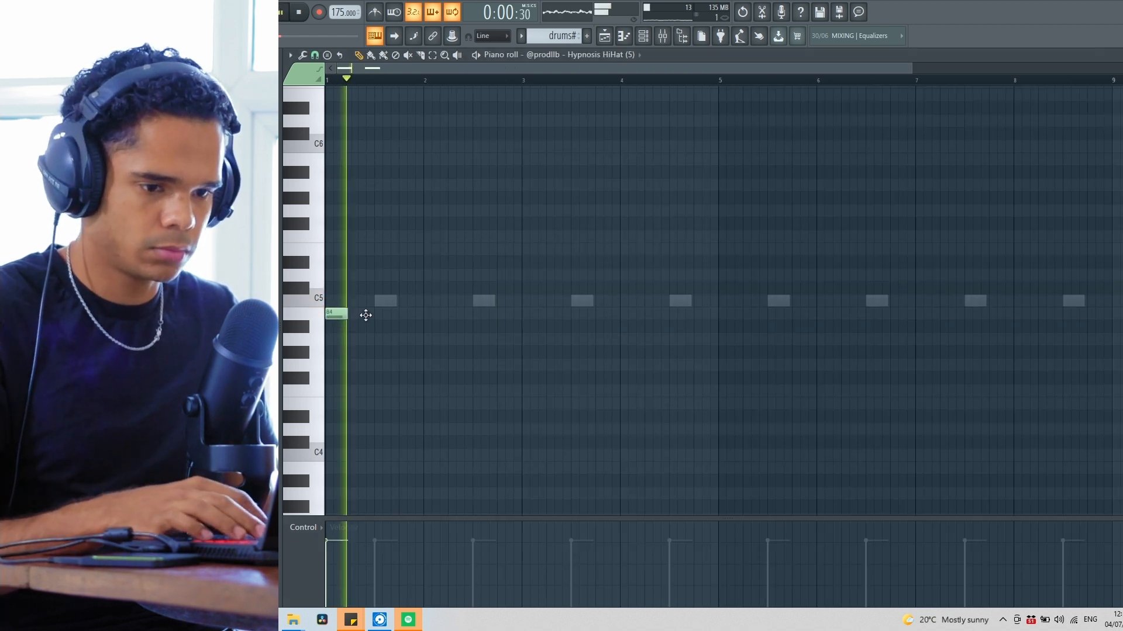
Add B4 hi-hat hits just before the clap in bar 1 and on the second beat of bar 2.
left_click(366, 315)
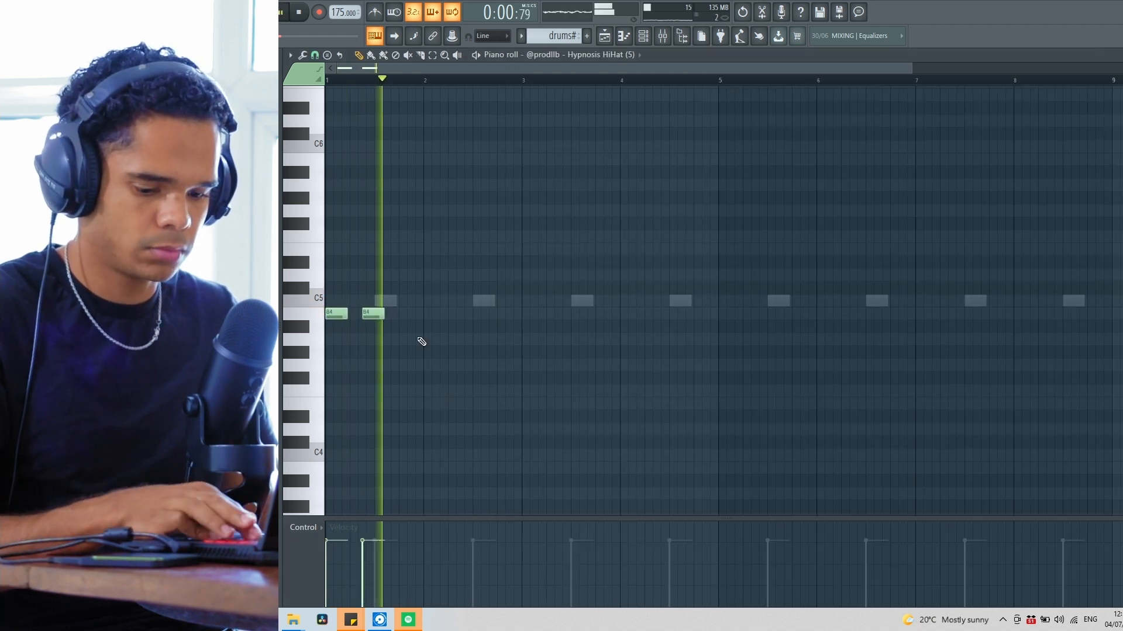
key("ctrl+a")
key("space")
key("space")
left_click(454, 314)
key("space")
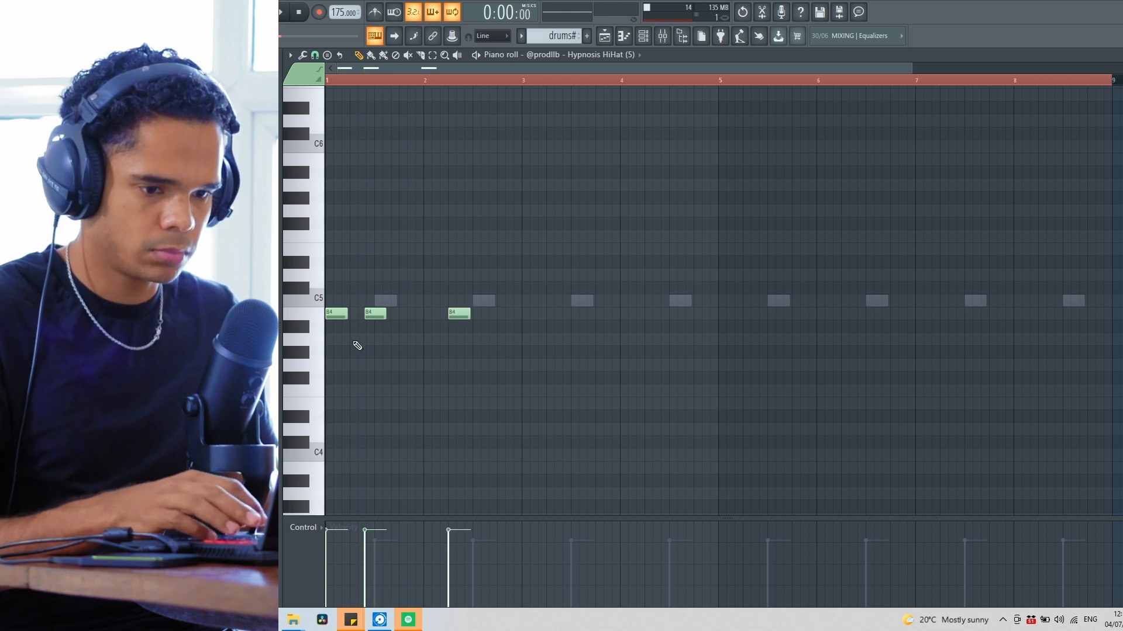
Continue the B4 hi-hat hits through bars 3 and 4, and lower the hit at the start of bar 3 to A#4.
scroll(358, 346, "up", 3)
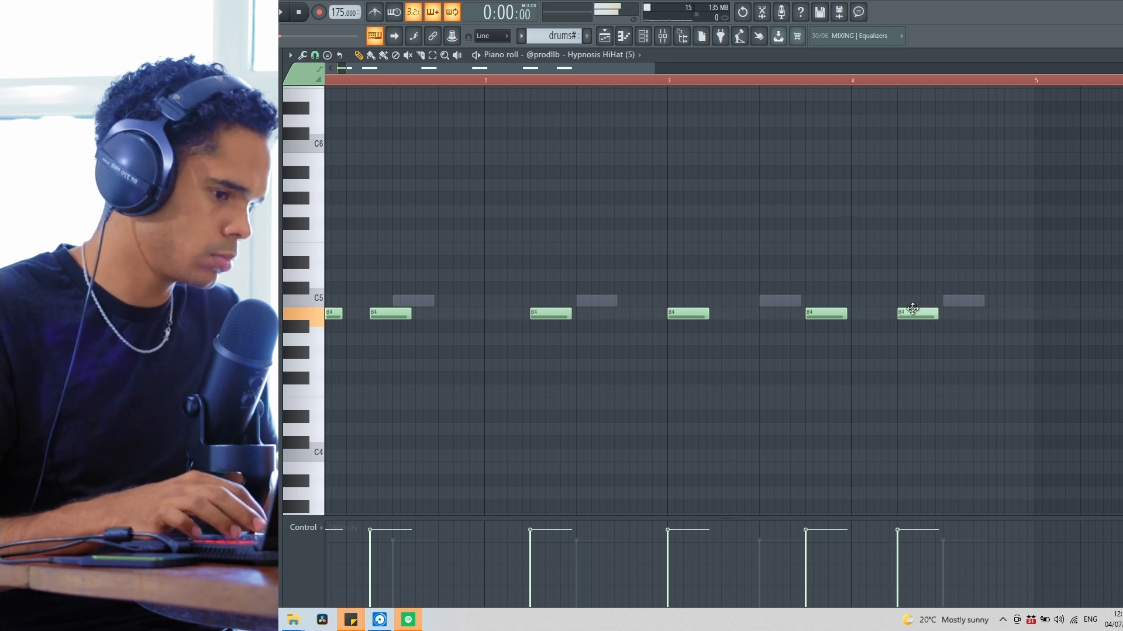
key("space")
scroll(959, 333, "down", 3, "ctrl")
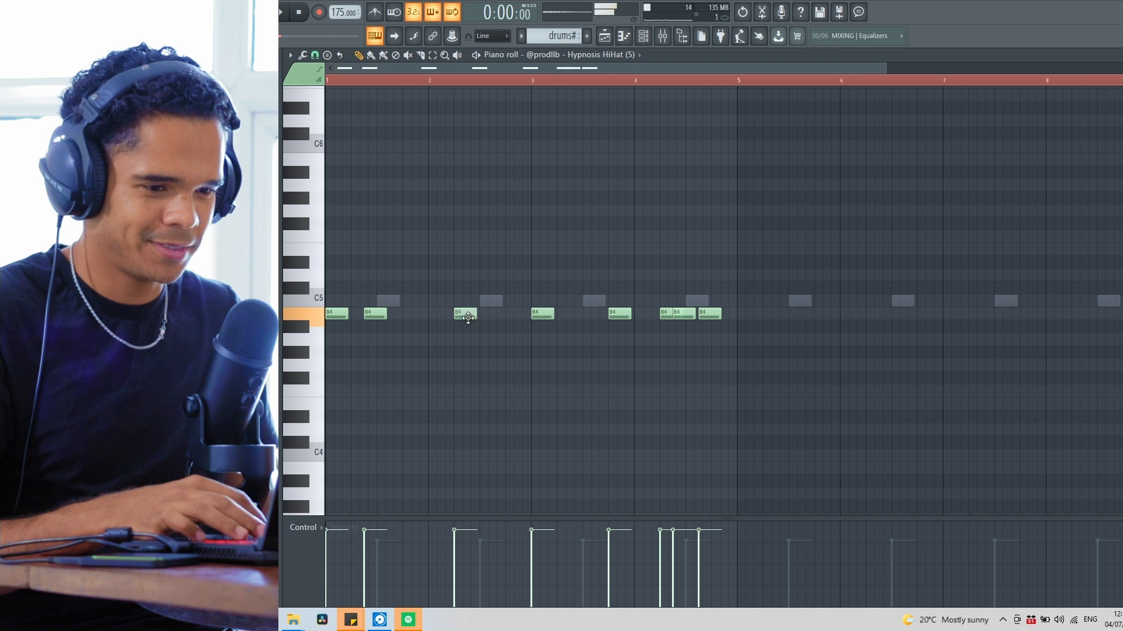
mouse_move(541, 313)
left_mouse_down()
mouse_move(544, 298)
mouse_move(542, 326)
left_mouse_up()
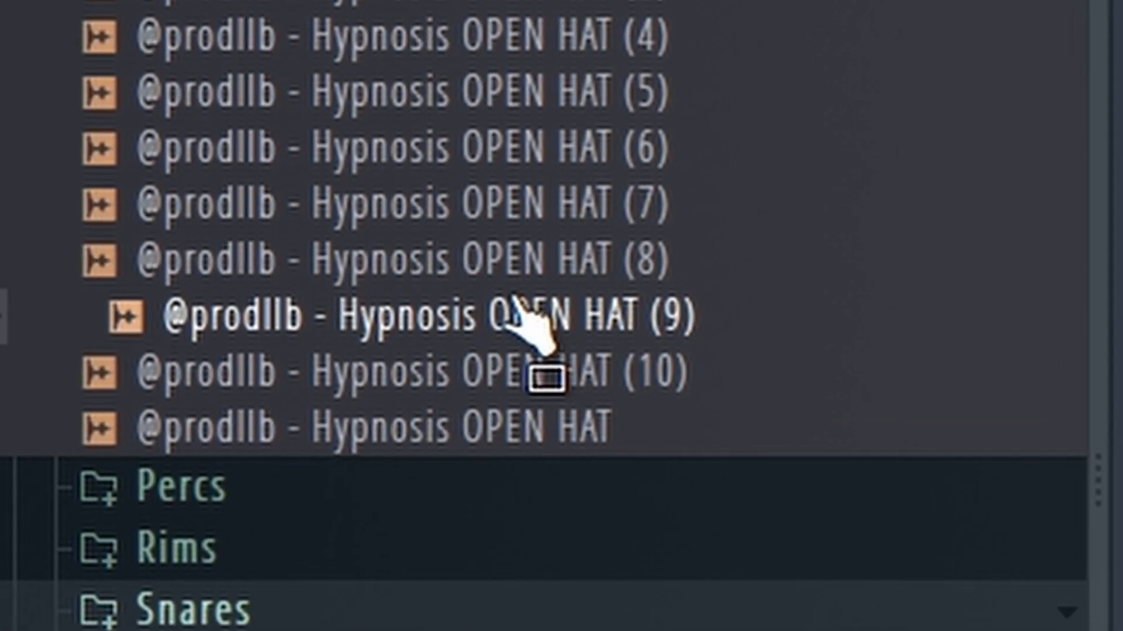
Load the Hypnosis OPEN HAT (6) sample into a new channel and place a C5 hit on the fourth beat of bar 2.
left_click_drag(514, 299, 524, 315)
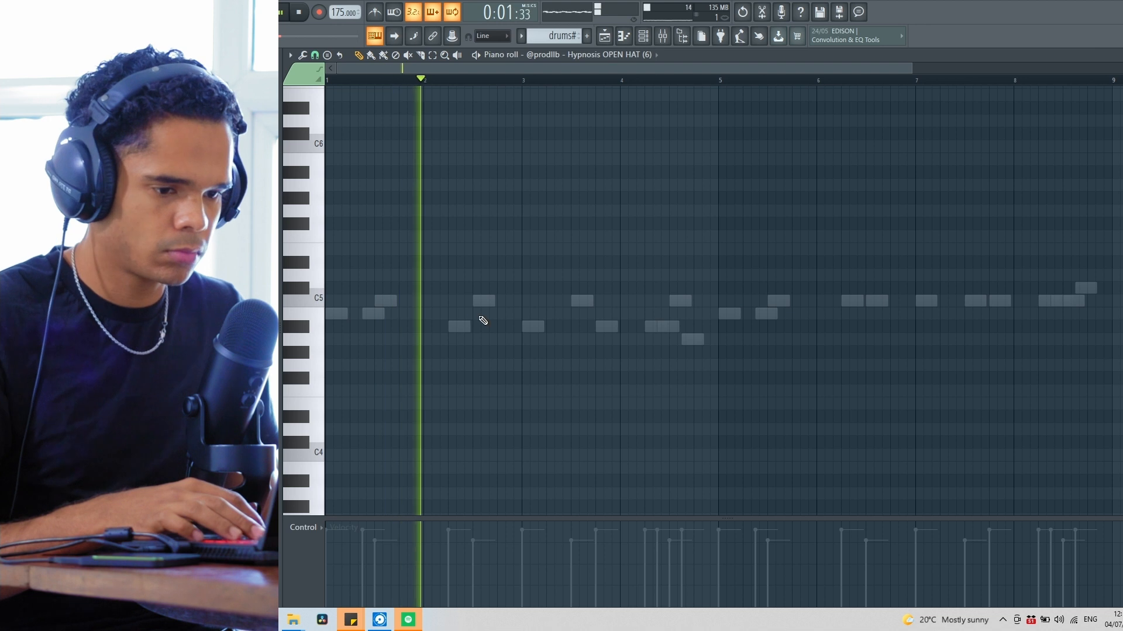
left_click(501, 314)
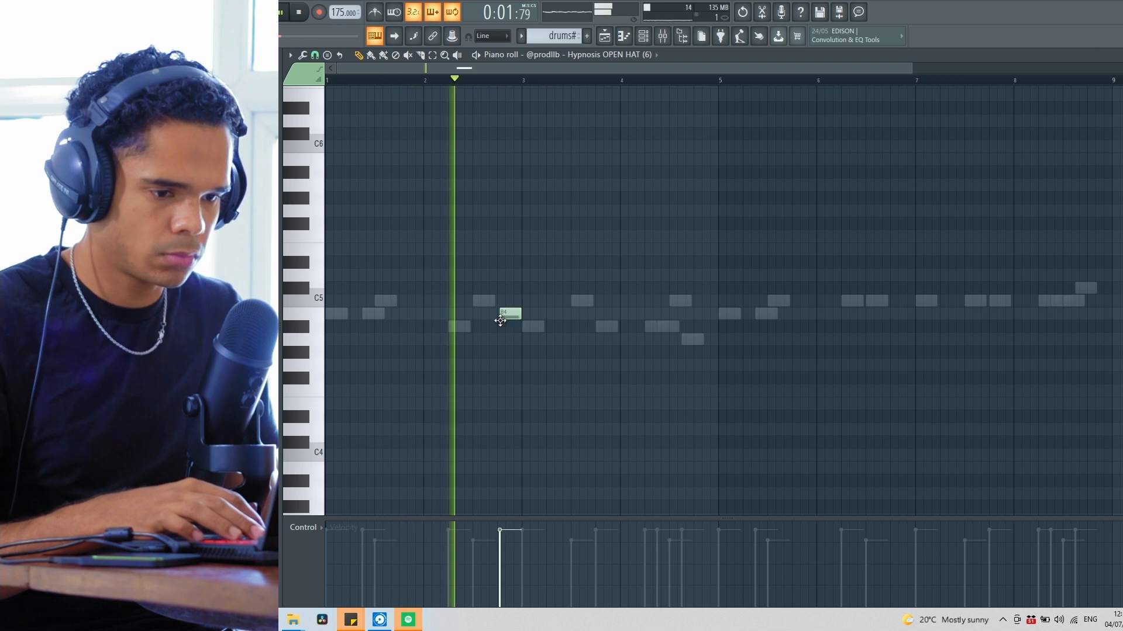
scroll(508, 313, "up", 2)
left_click_drag(509, 313, 513, 300)
key("space")
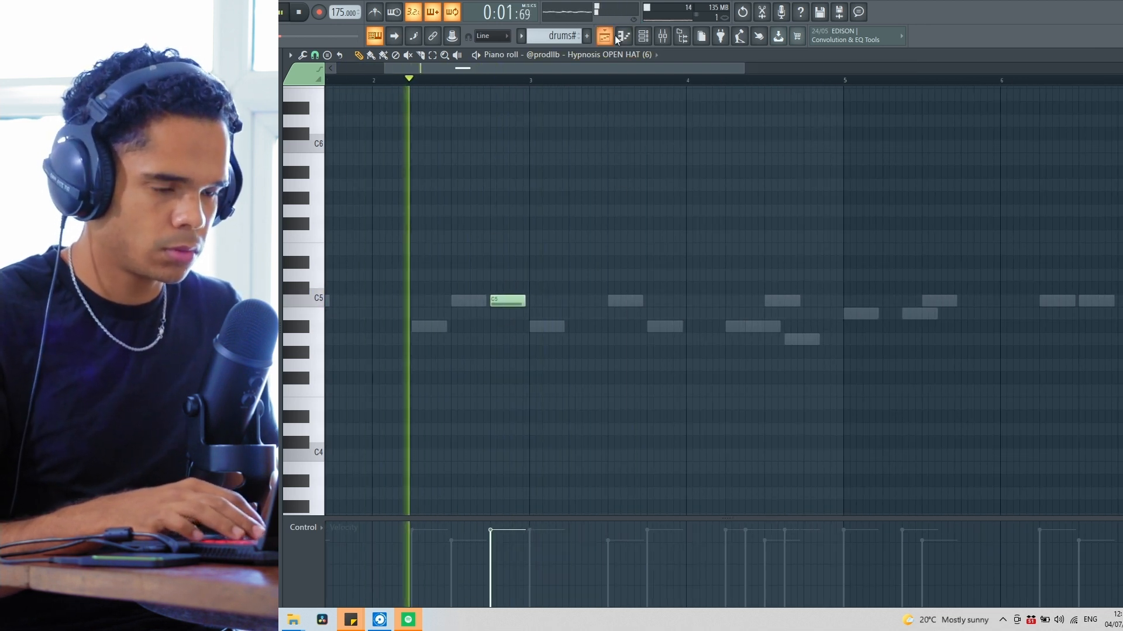
Open the Hypnosis OPEN HAT (6) channel's settings from the channel rack and return to its notes in the piano roll.
scroll(627, 64, "down", 2)
left_click(644, 36)
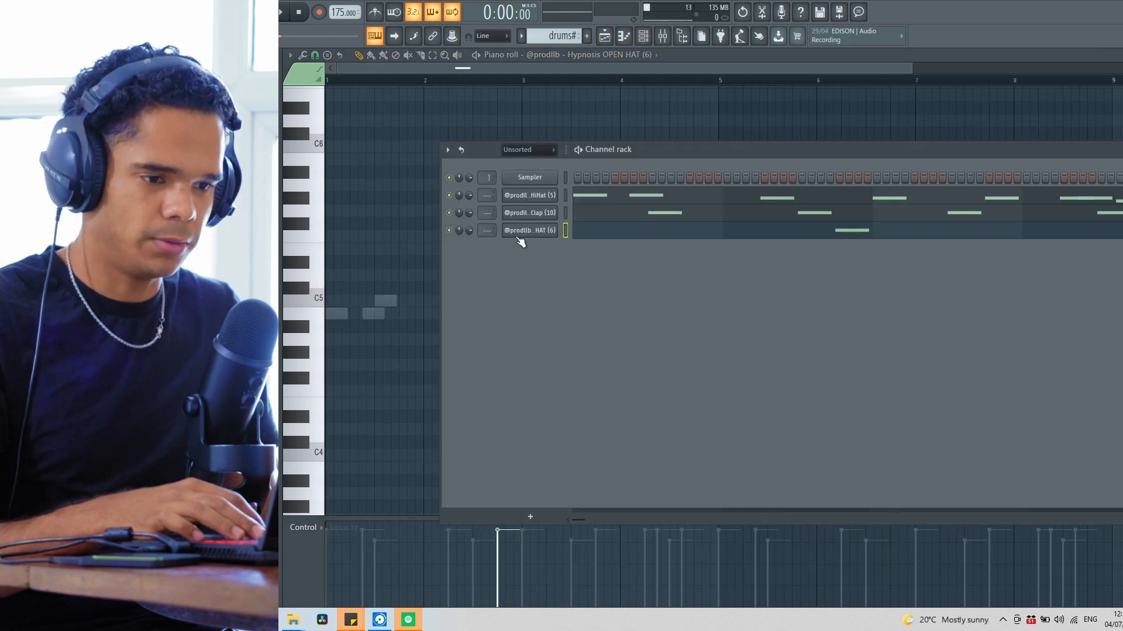
left_click(528, 231)
key("space")
left_click(689, 250)
key("F7")
key("F7")
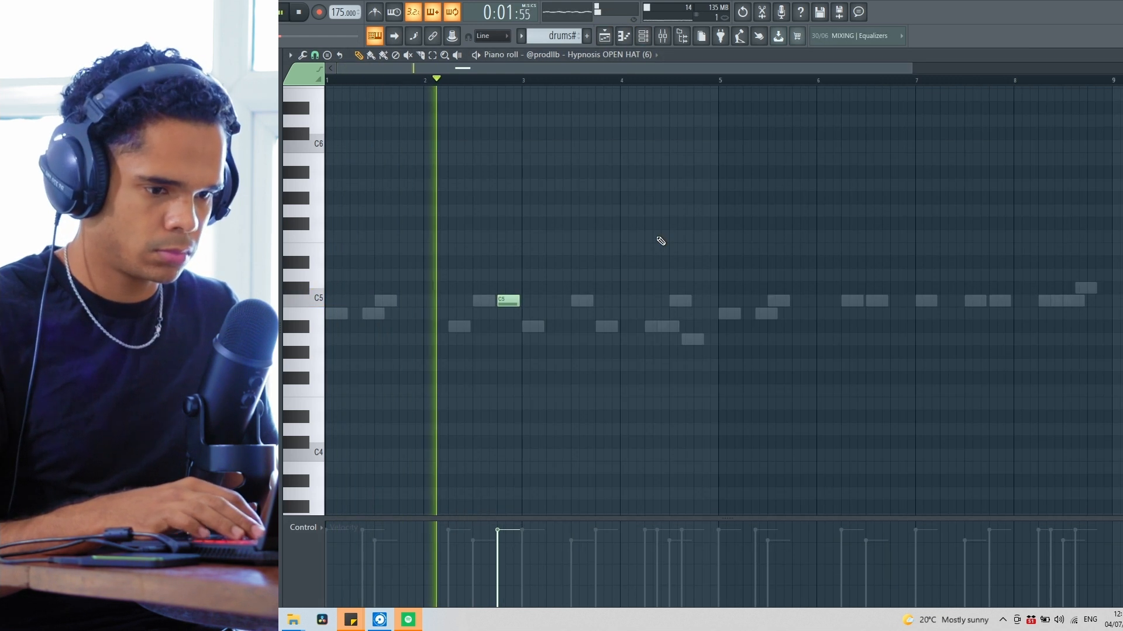
Add a C5 open-hat hit on the second beat of bar 4, then duplicate bars 1 to 4 into the following four bars.
scroll(519, 331, "up", 2)
left_click_drag(874, 302, 738, 297)
key("space")
scroll(738, 297, "down", 2)
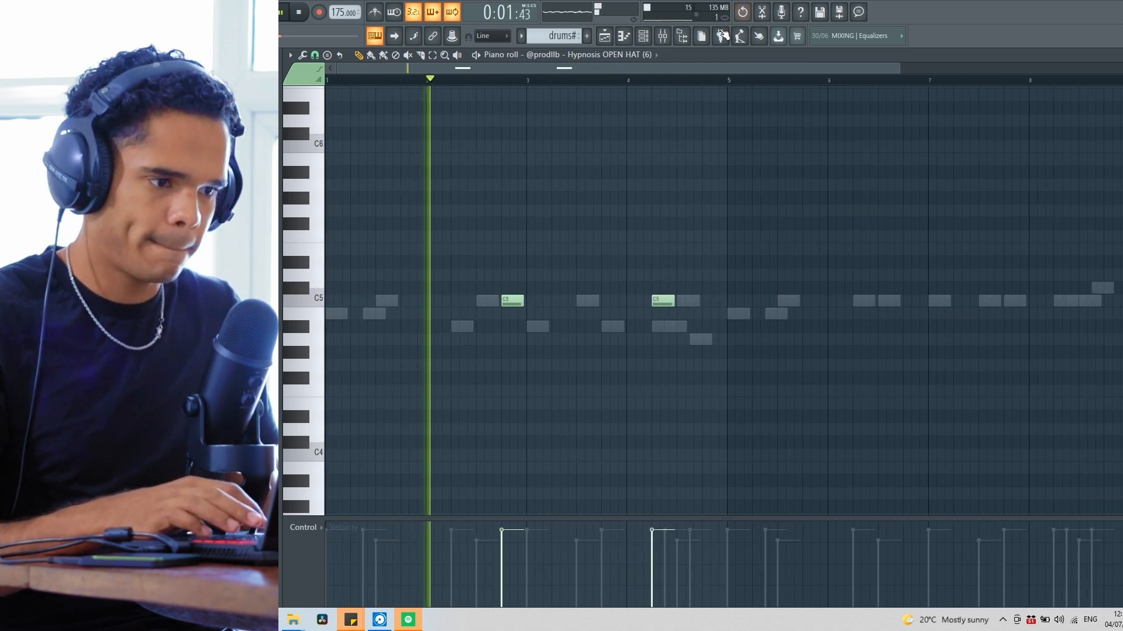
left_click_drag(728, 80, 326, 81)
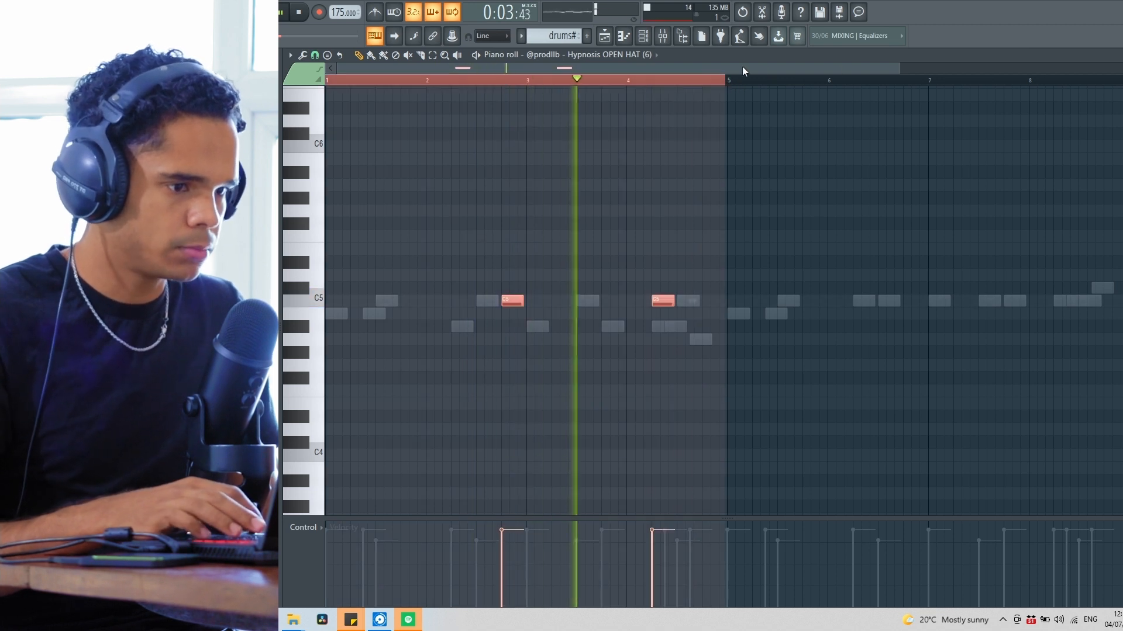
key("ctrl+b")
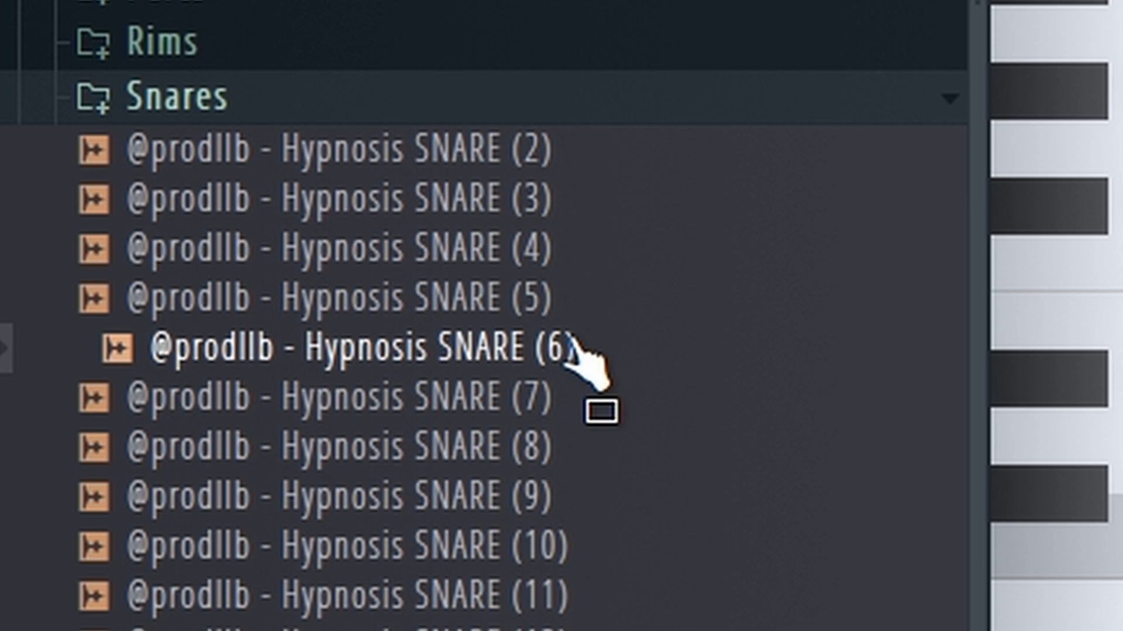
Load Hypnosis SNARE (6), place C5 hits in mid bar 2 and just before and after the start of bar 4, and repeat them in bars 5–8.
right_click(570, 348)
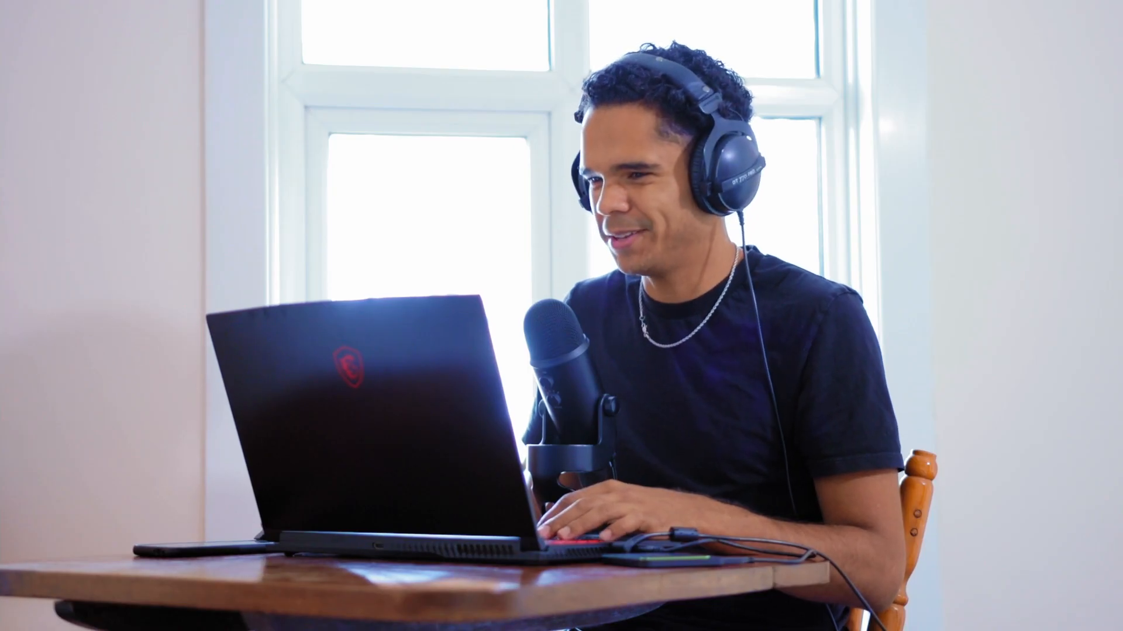
left_click(495, 299)
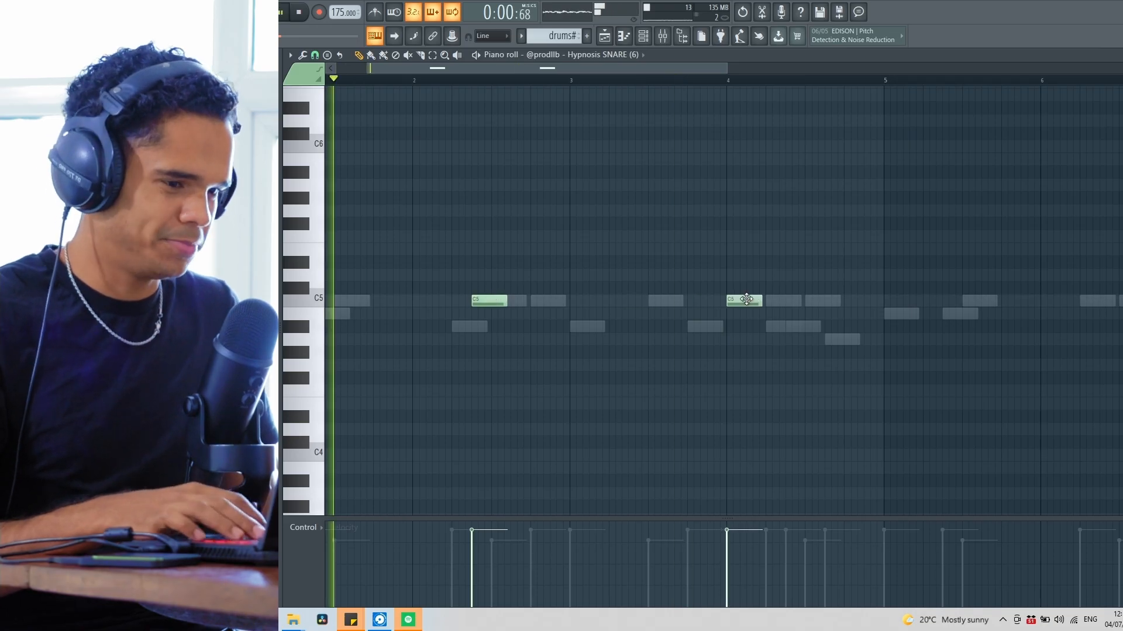
left_click_drag(747, 299, 732, 291)
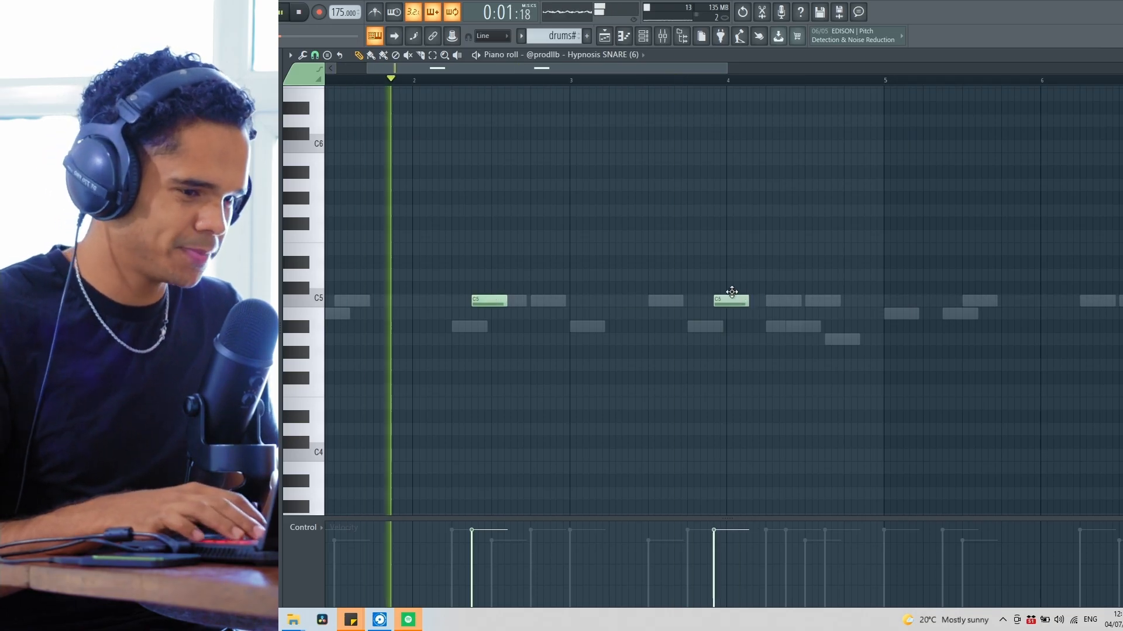
left_click(780, 296)
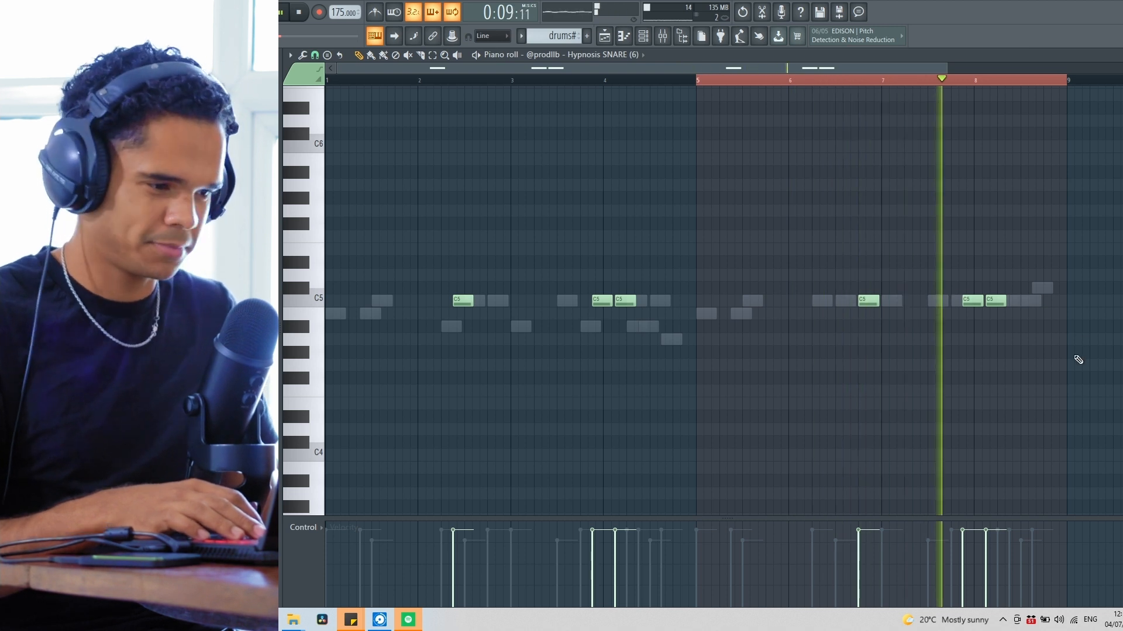
right_click(747, 83)
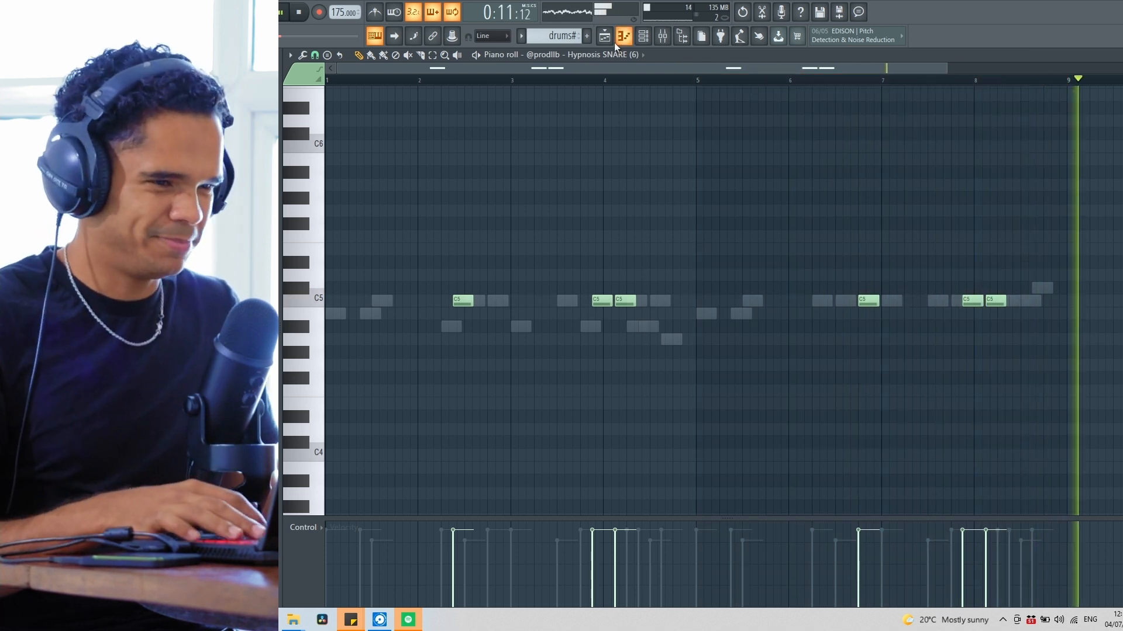
Load the Hypnosis 808 (2) sample into a new channel and place three E7 notes in bar 1.
key("F5")
left_click_drag(845, 68, 556, 68)
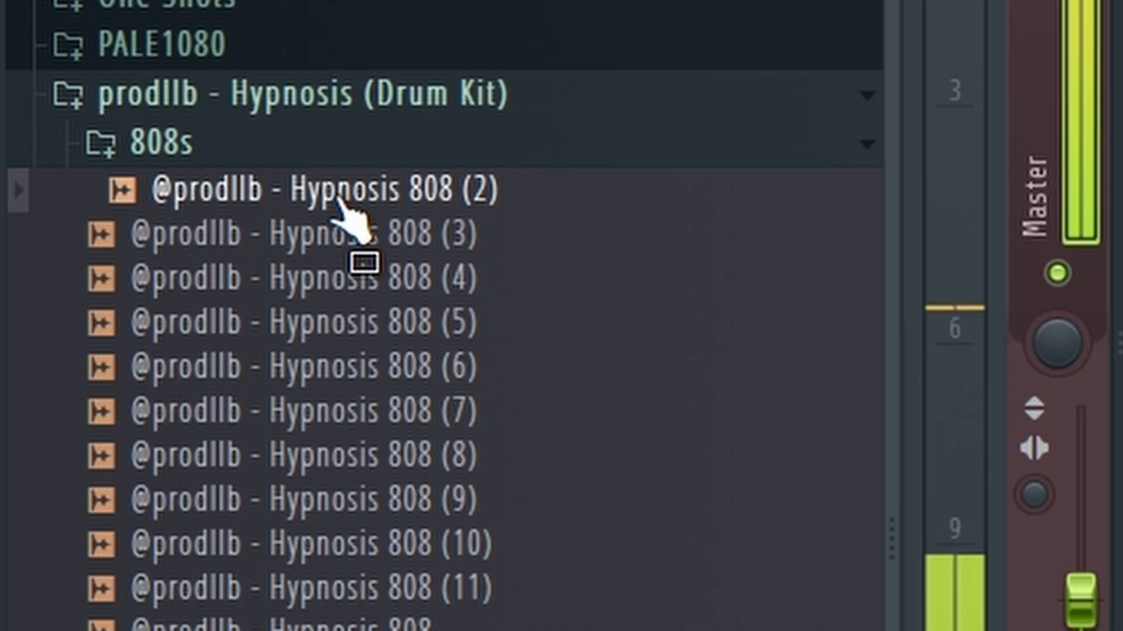
right_click(345, 201)
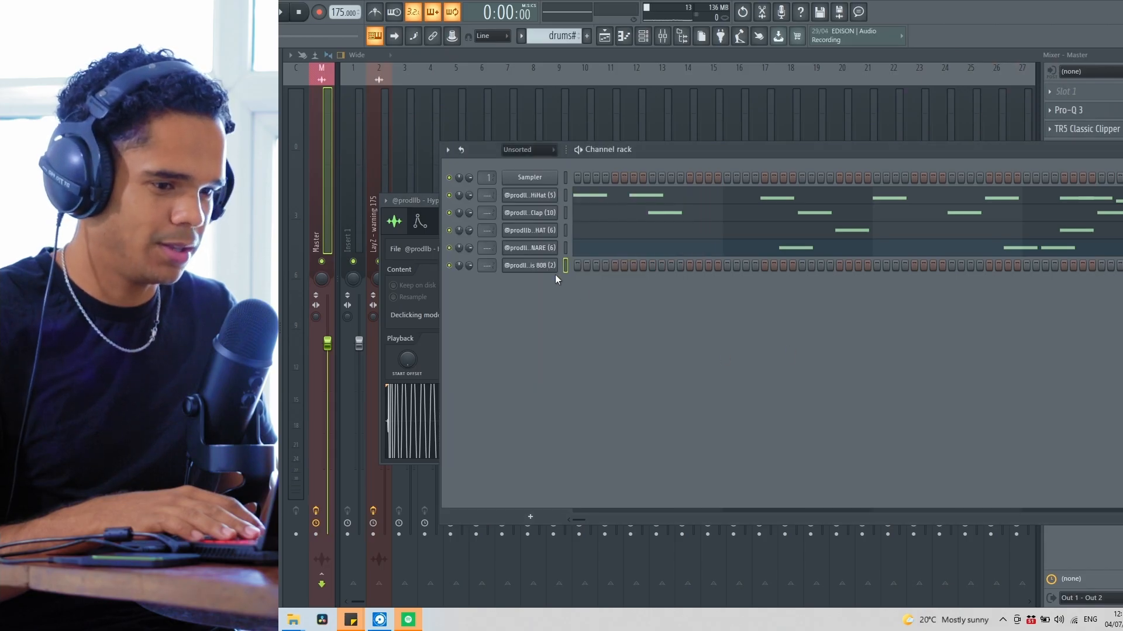
left_click(556, 274)
scroll(377, 276, "up", 2, "ctrl")
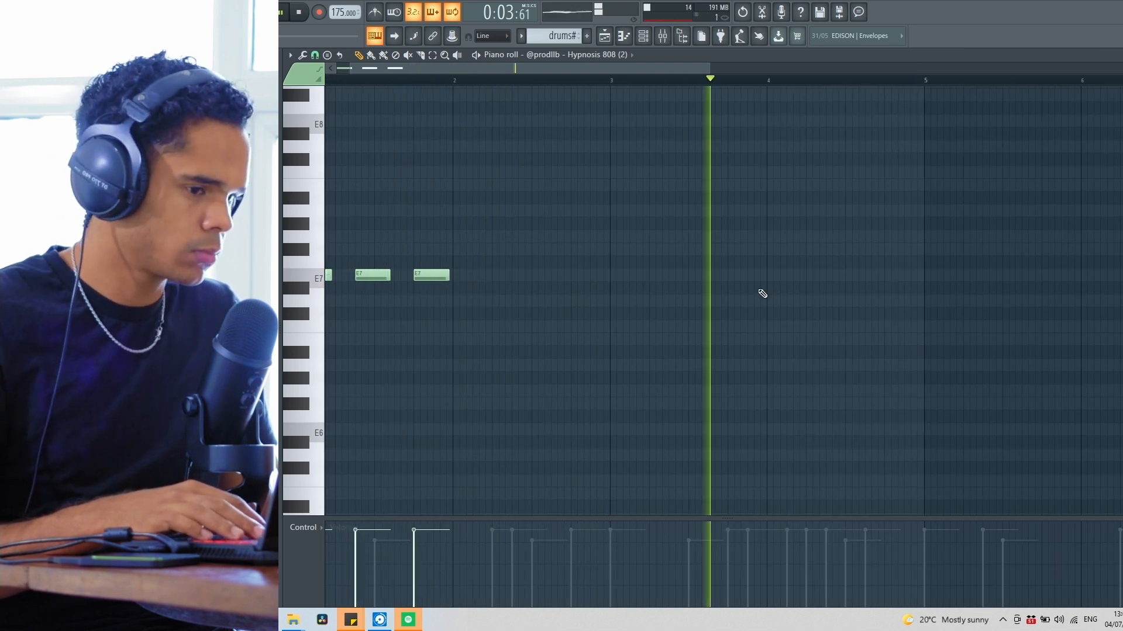
Continue the 808 line with G7 notes in bar 4, A7 in bar 5, G7 in bars 6 and 8, and an E7 ending bar 8.
left_click(764, 236)
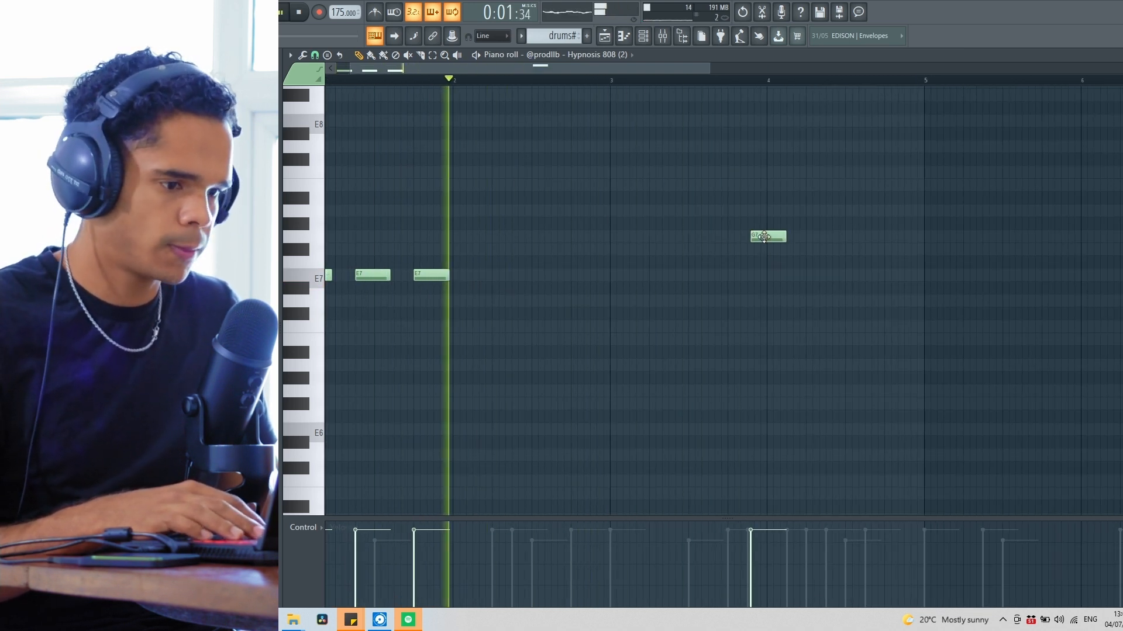
left_click_drag(744, 231, 740, 230)
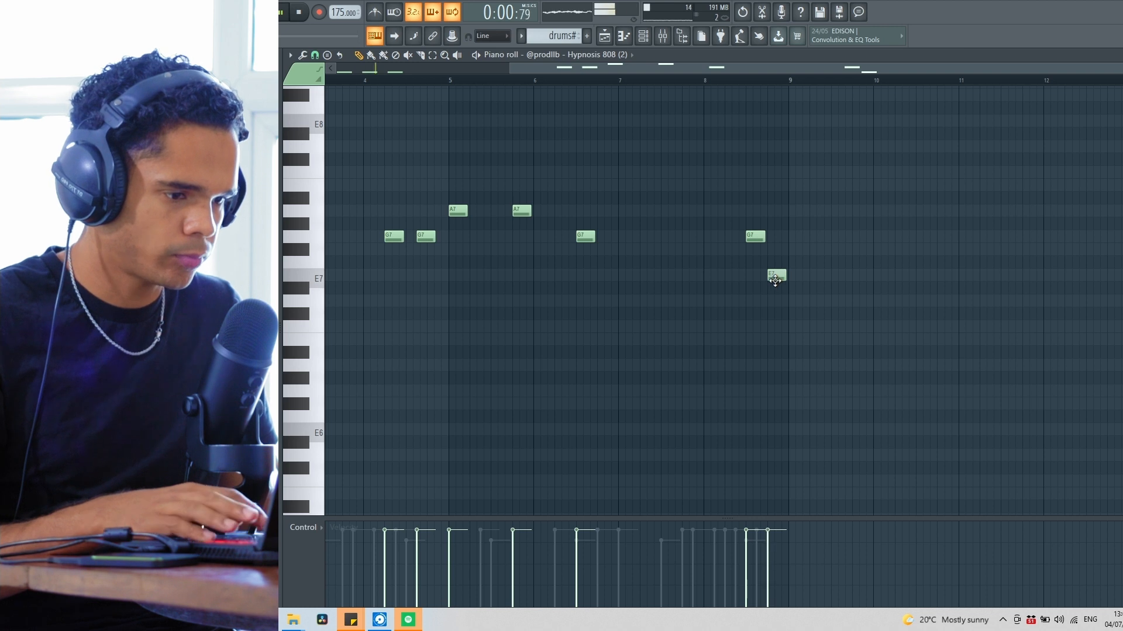
scroll(775, 281, "up", 2)
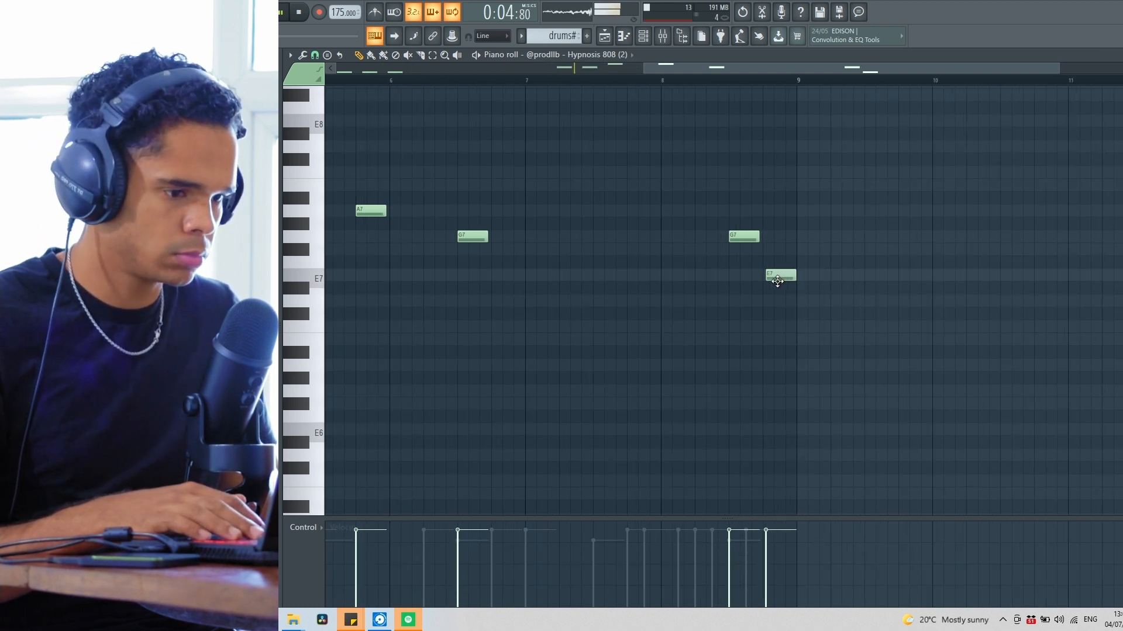
left_click(604, 36)
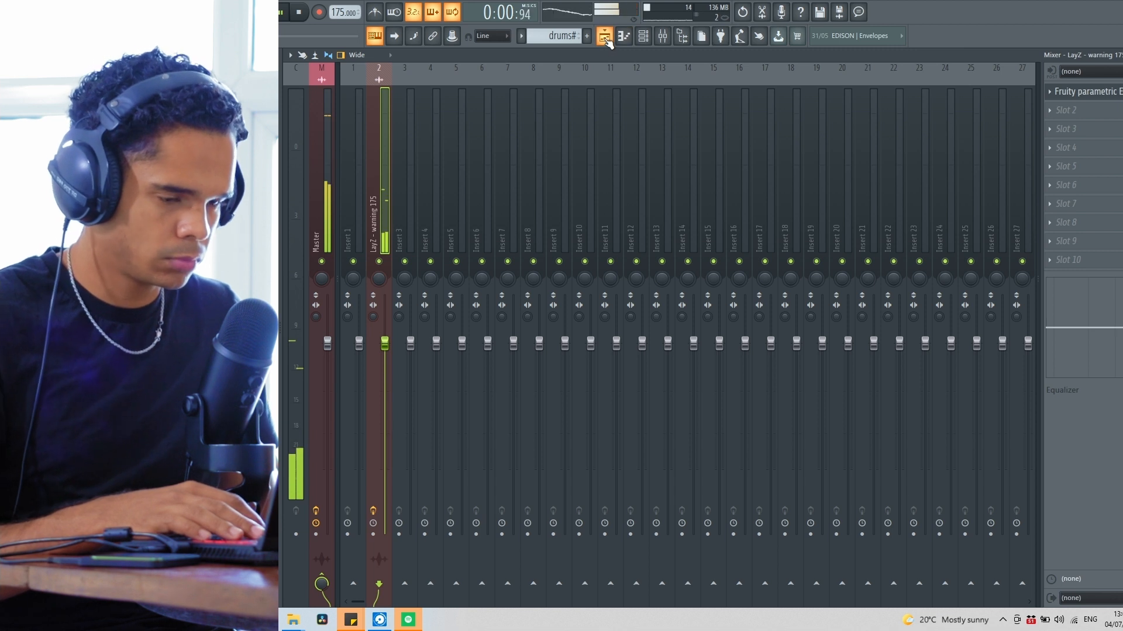
left_click(605, 37)
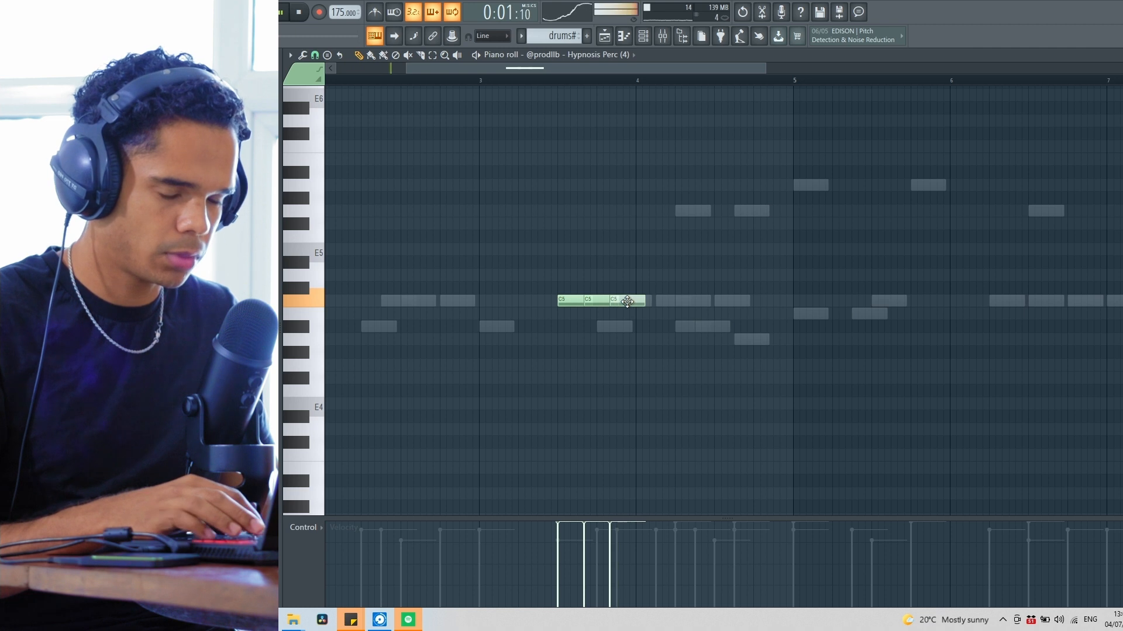
Shape the three Hypnosis Perc (4) hits in bar 3 so their velocities rise from first to last, and play them back.
scroll(702, 348, "down", 3)
mouse_move(555, 547)
left_mouse_down()
mouse_move(567, 554)
mouse_move(577, 531)
mouse_move(555, 544)
left_mouse_up()
key("space")
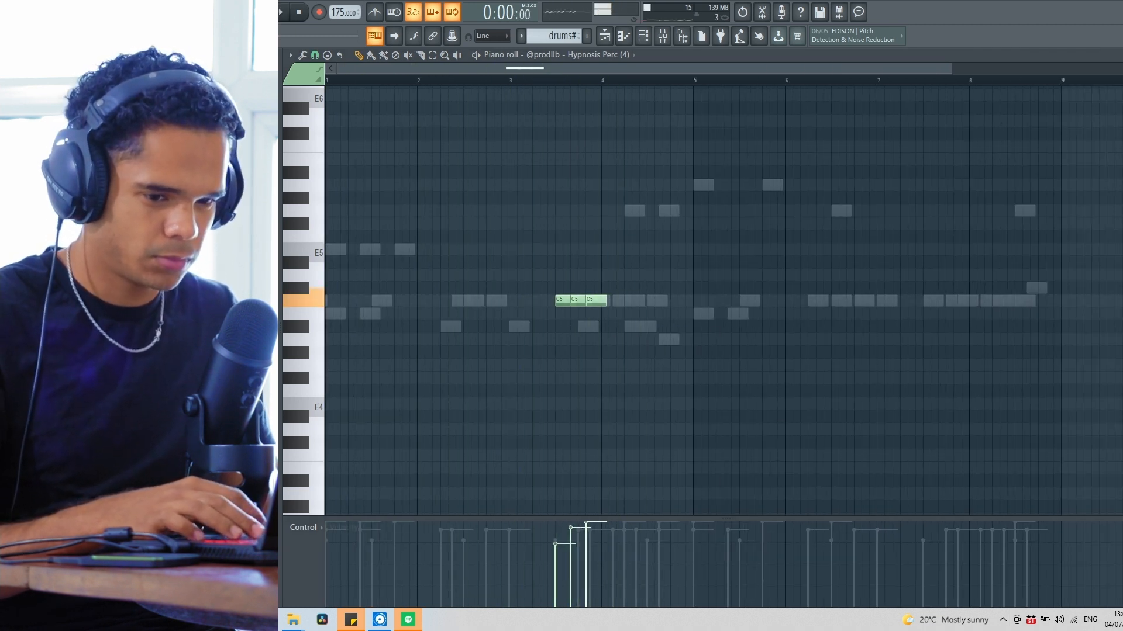
Switch to the Hypnosis Perc (3) channel and place three C5 hits with rising velocities from the start of bar 4, repeated at bar 8.
left_click(599, 56)
left_click(621, 187)
scroll(584, 309, "up", 3)
left_click(611, 298)
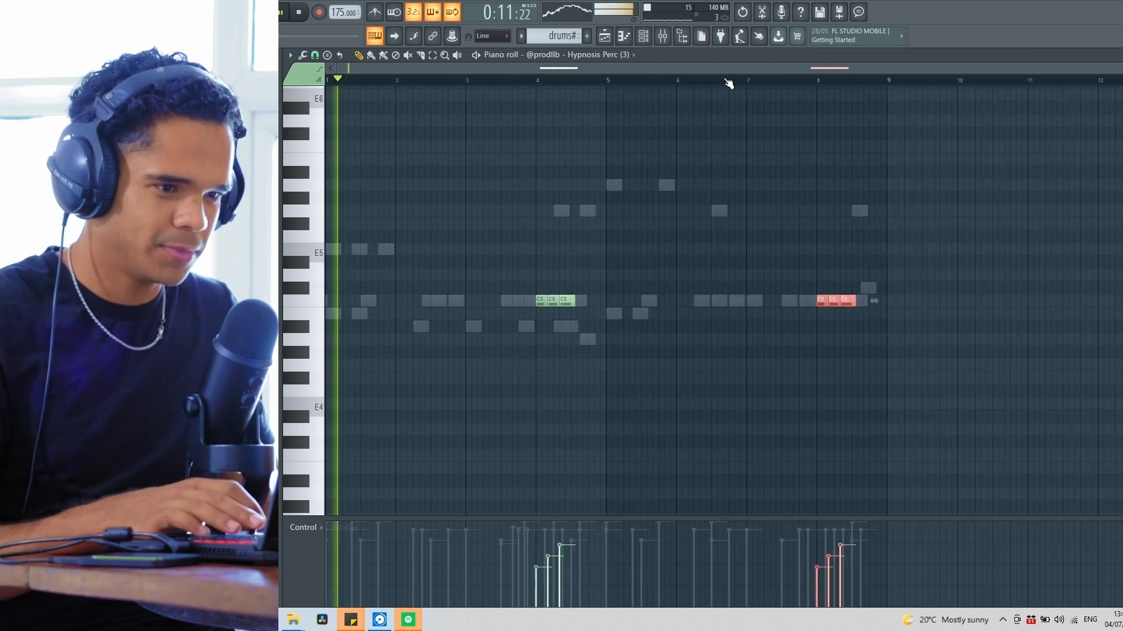
Show the arrangement and bring up the channel rack to review the drum channels during playback.
left_click(606, 38)
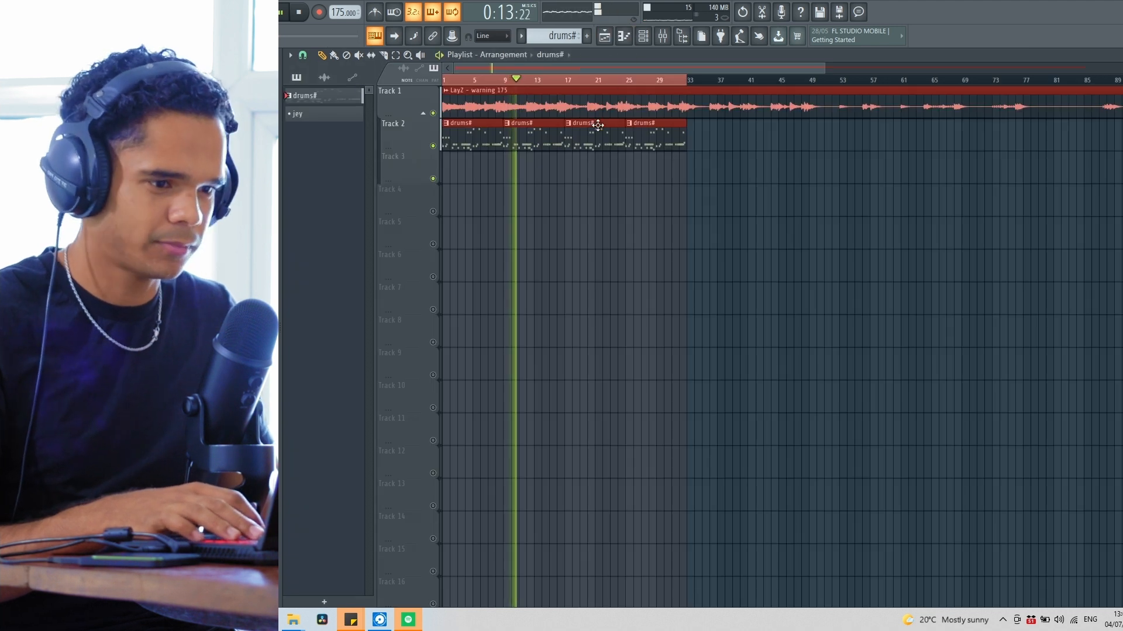
left_click(645, 36)
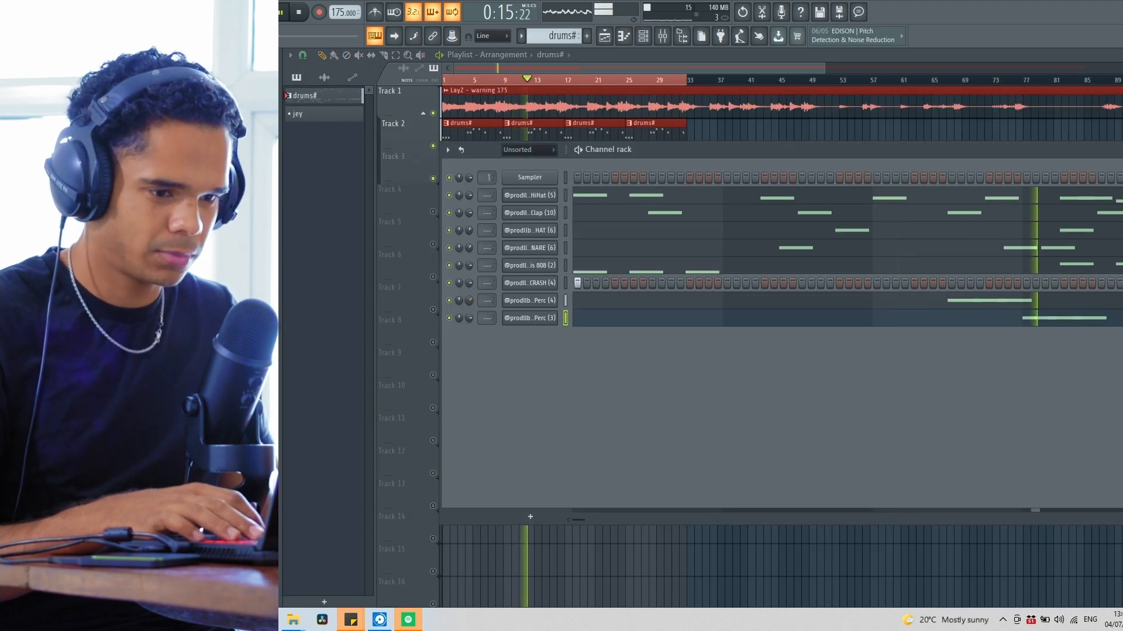